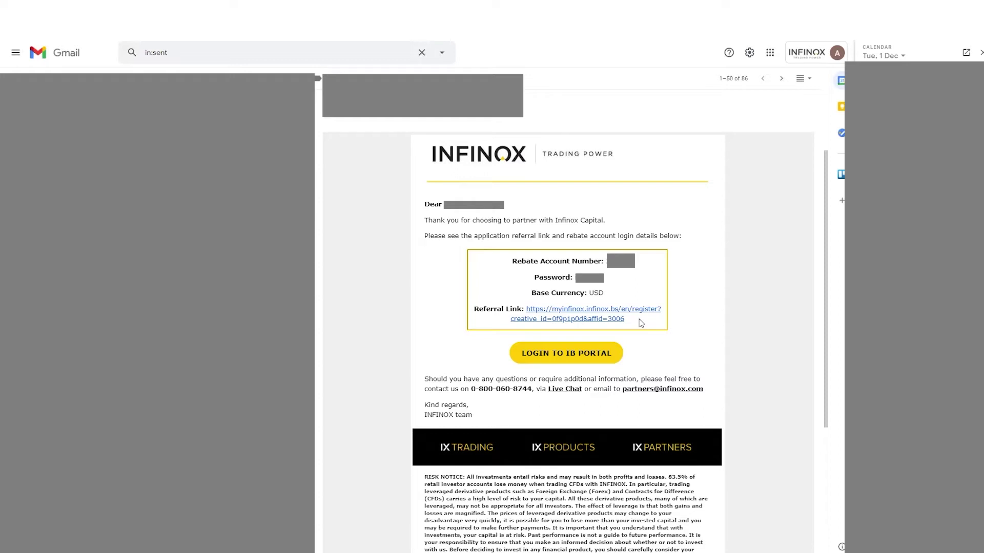
- Highlight the referral link in the Infinox welcome email, then clear the highlight
left_click_drag(640, 323, 527, 307)
left_click(634, 327)
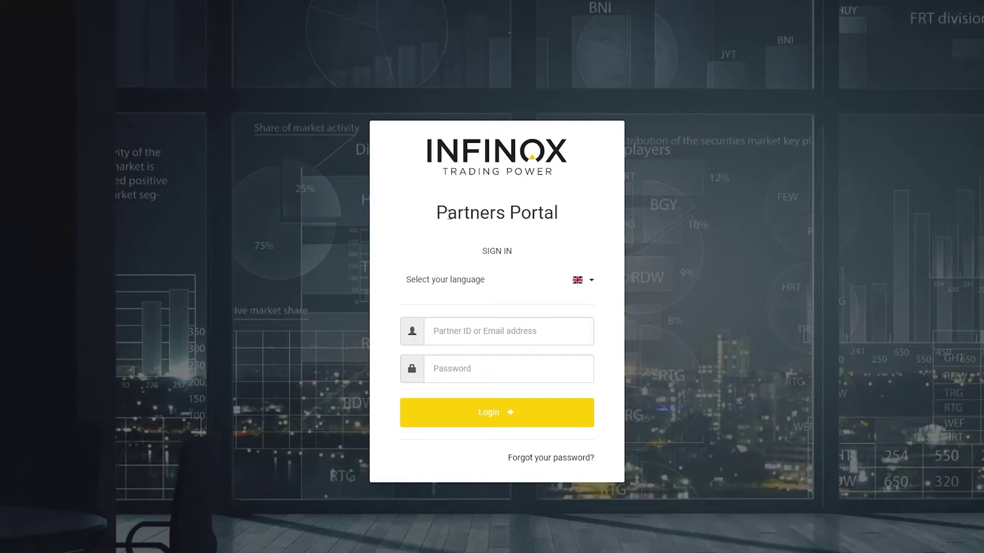
- Sign in with the partner ID and password, then select the dashboard's sign-up link field
left_click(443, 323)
type("3001")
key("Tab")
type("a")
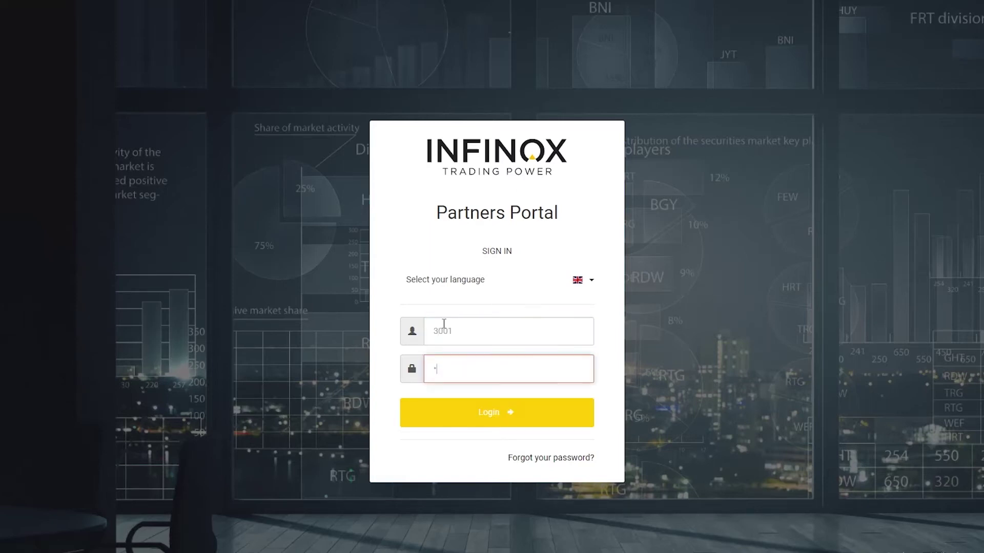
type("aaaaa")
left_click(523, 405)
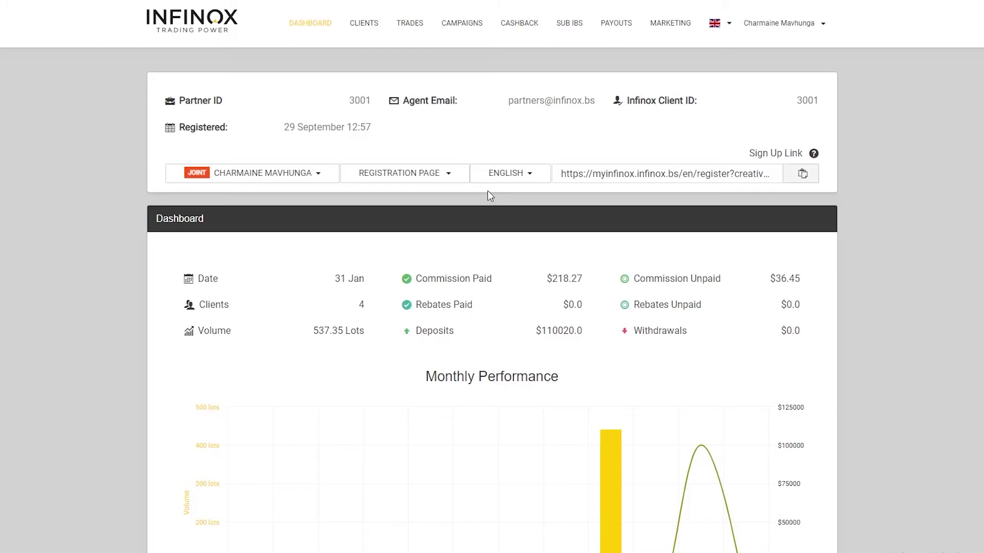
left_click(601, 171)
left_click_drag(641, 170, 706, 177)
left_click(614, 169)
left_click(669, 177)
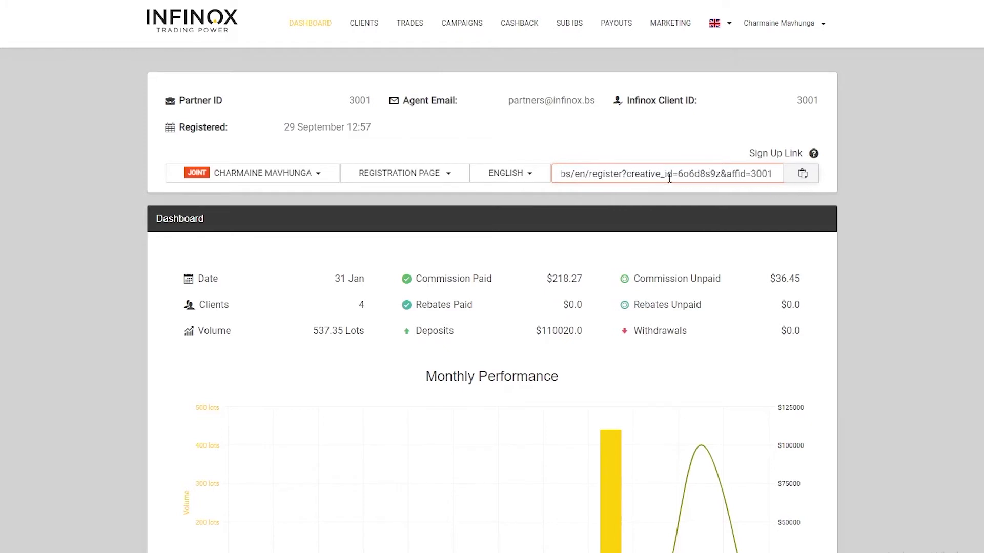
left_click_drag(627, 171, 468, 176)
left_click(627, 173)
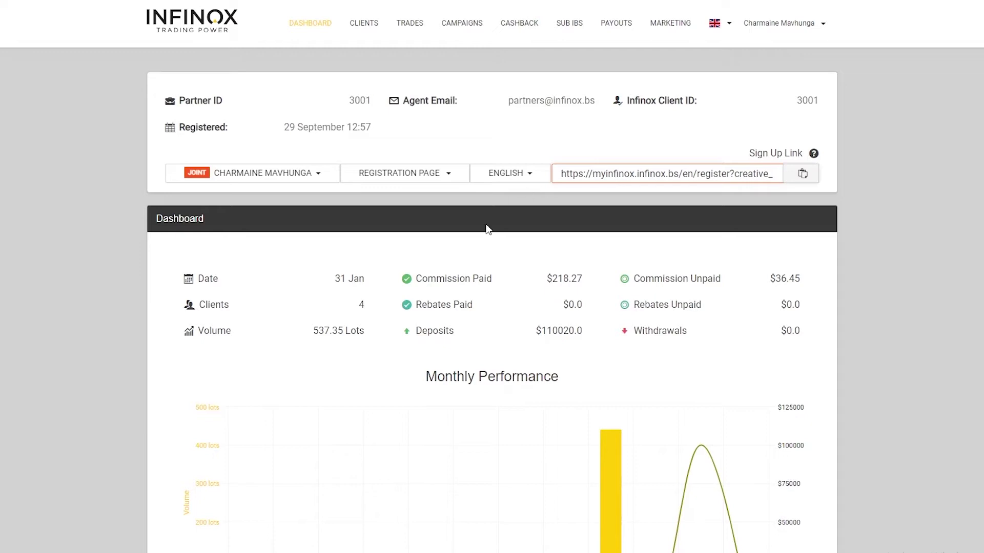
left_click_drag(333, 279, 586, 283)
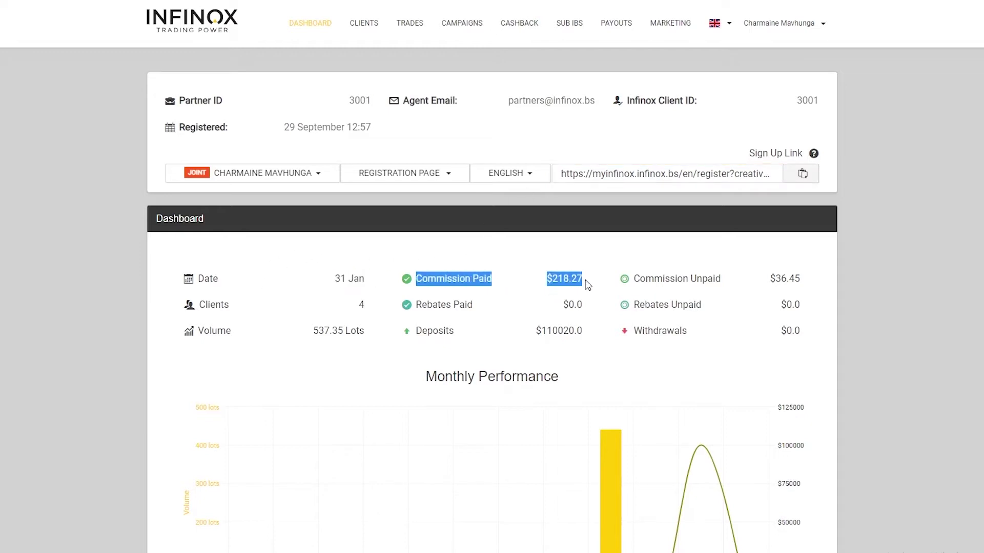
left_click(590, 285)
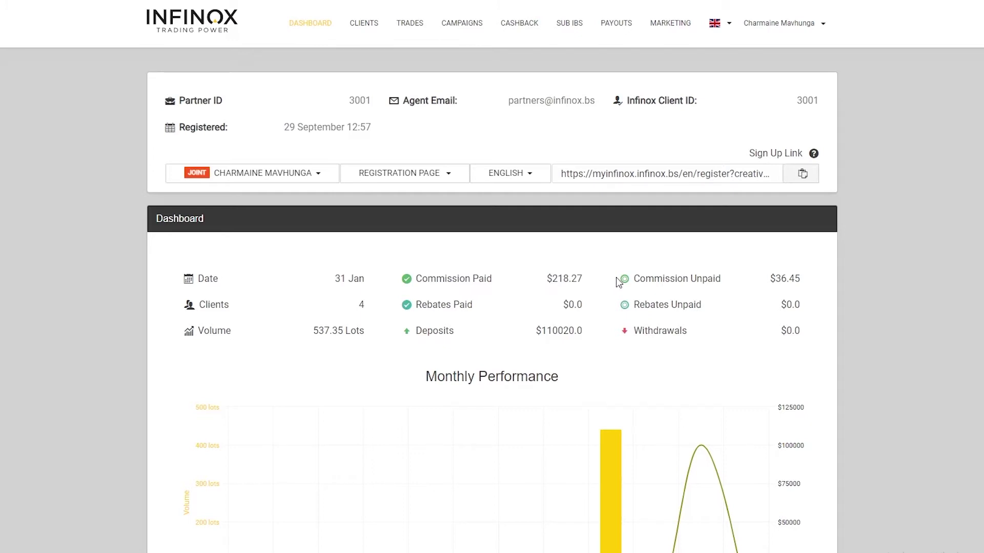
left_click_drag(640, 279, 766, 284)
left_click(792, 277)
left_click_drag(805, 283, 634, 283)
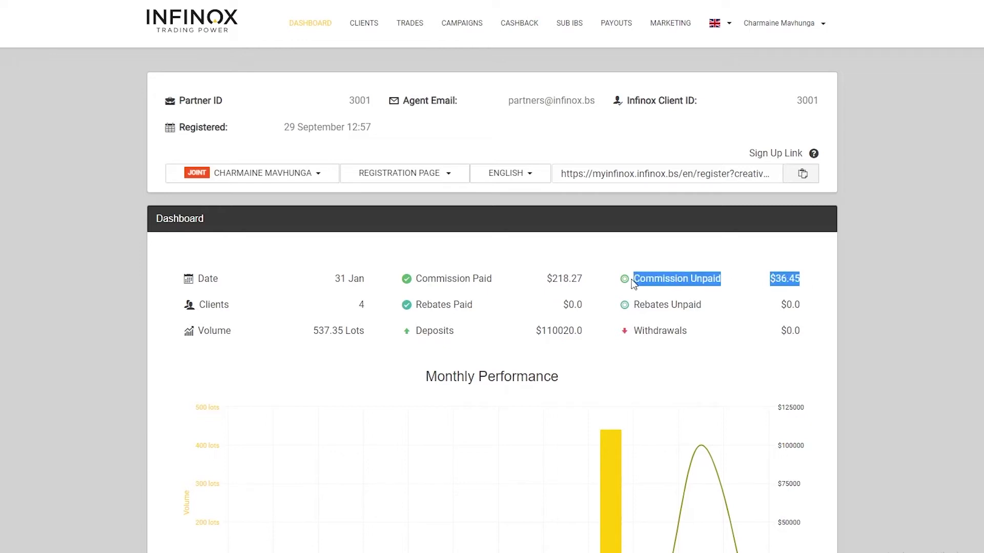
left_click(720, 287)
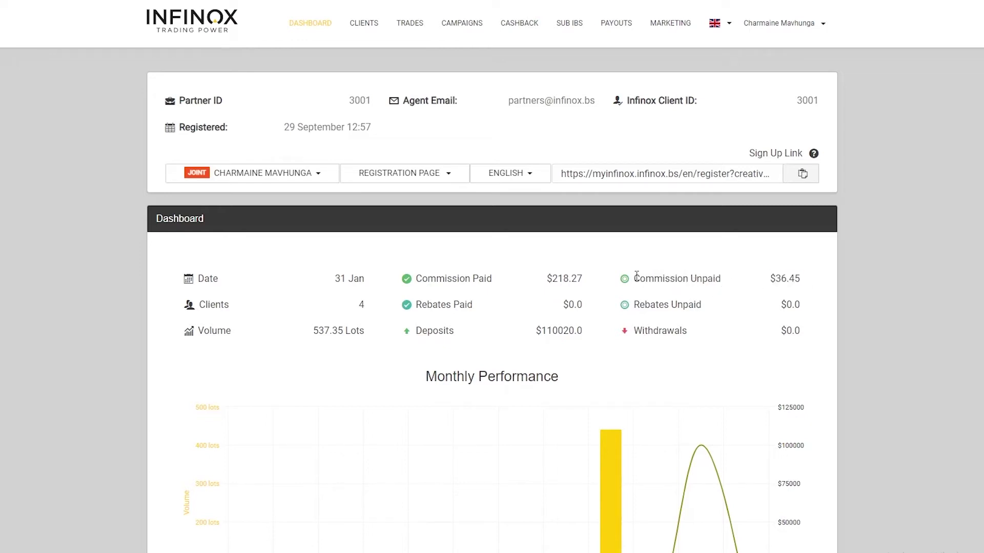
left_click_drag(636, 276, 805, 285)
left_click(790, 279)
left_click_drag(774, 279, 813, 280)
left_click(787, 279)
left_click_drag(201, 304, 352, 307)
left_click(369, 310)
left_click_drag(356, 312, 369, 308)
left_click(368, 310)
left_click_drag(310, 332, 384, 333)
left_click(347, 331)
left_click_drag(376, 335, 303, 333)
left_click(340, 332)
left_click_drag(416, 333, 576, 327)
left_click(589, 333)
left_click_drag(416, 332, 582, 332)
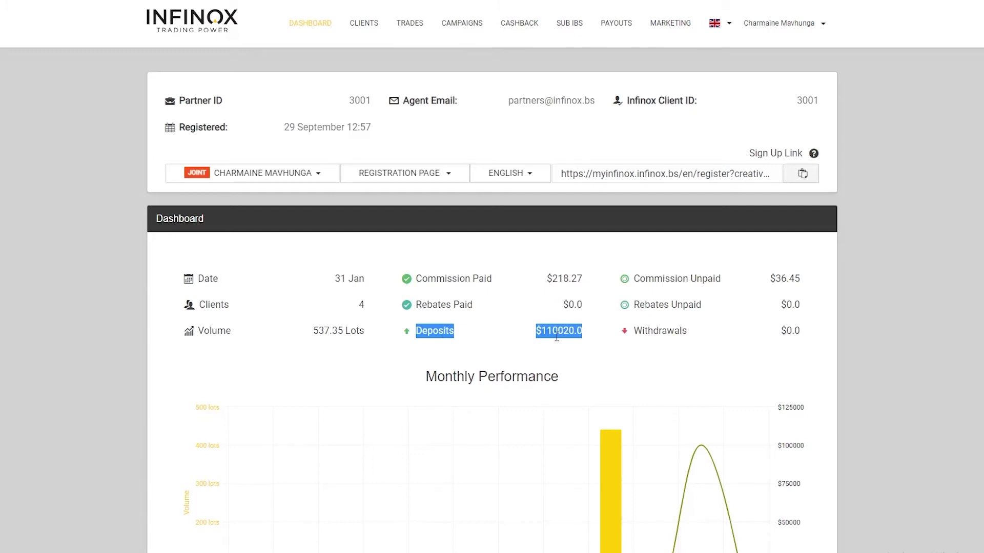
left_click_drag(634, 332, 800, 332)
left_click(796, 332)
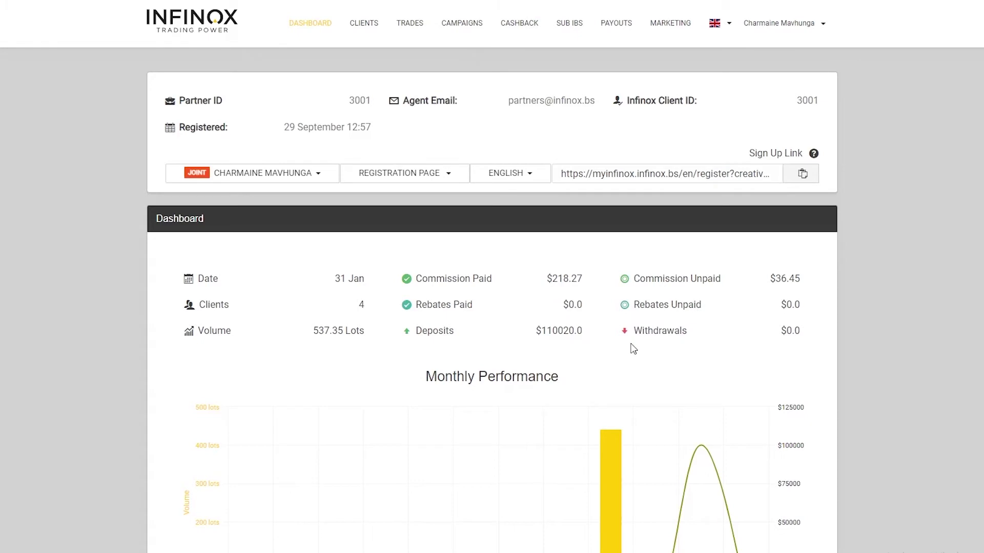
scroll(546, 318, "down", 4)
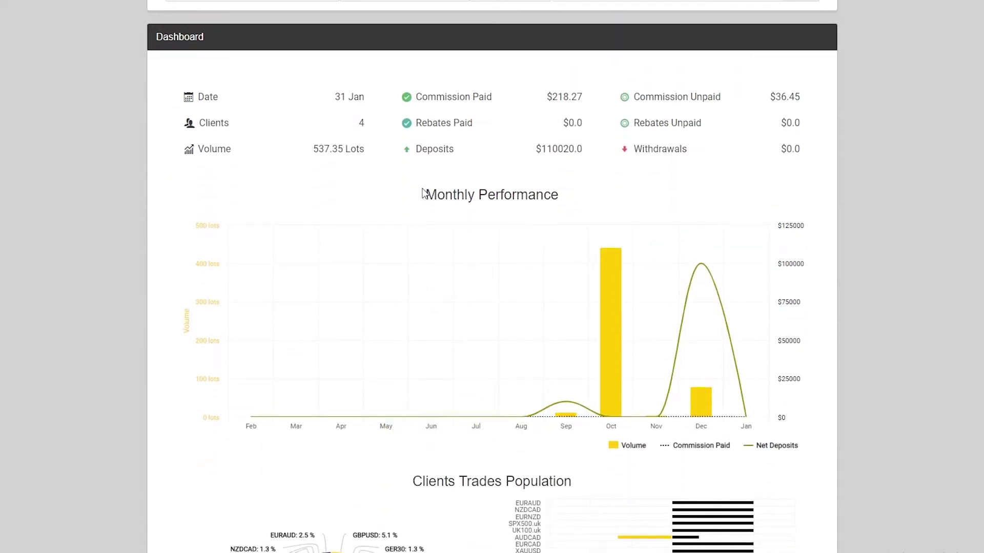
- Point out the Monthly Performance title and read the volume and deposit tooltips on its bars
left_click_drag(425, 195, 581, 195)
left_click(572, 198)
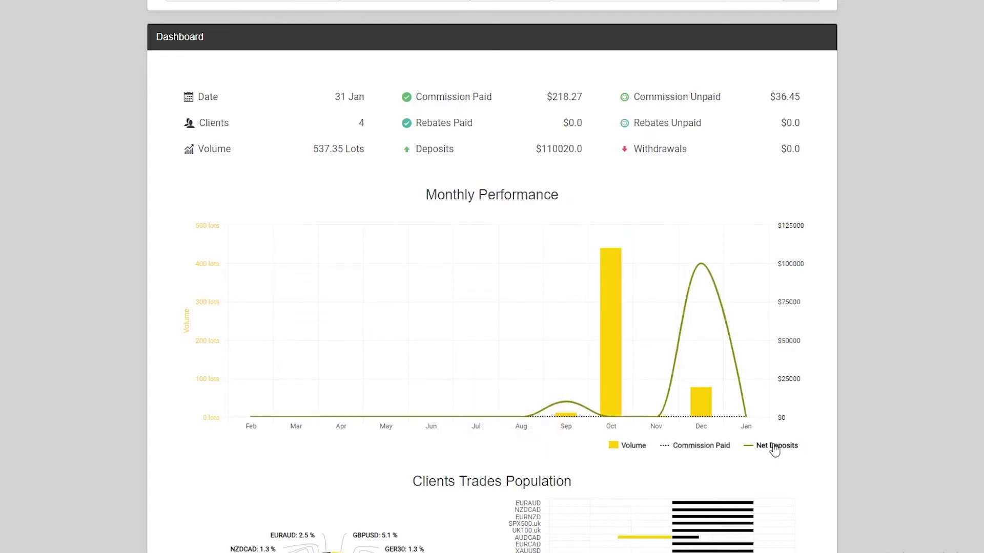
mouse_move(758, 429)
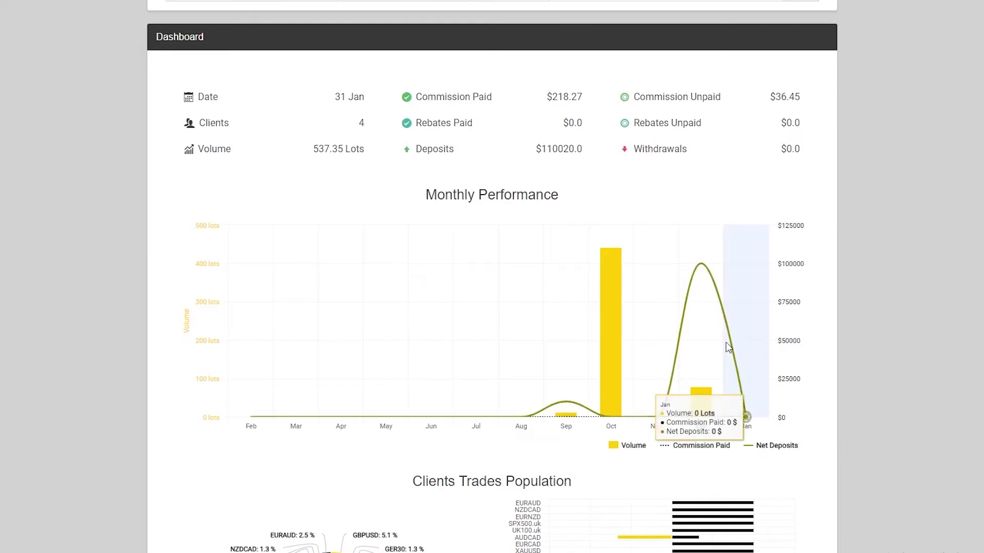
mouse_move(663, 418)
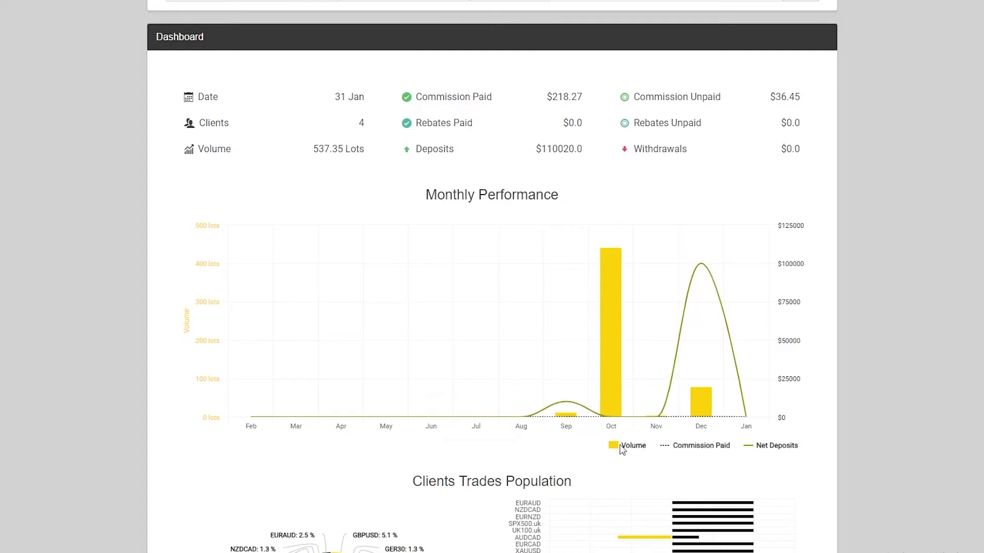
mouse_move(572, 417)
mouse_move(608, 328)
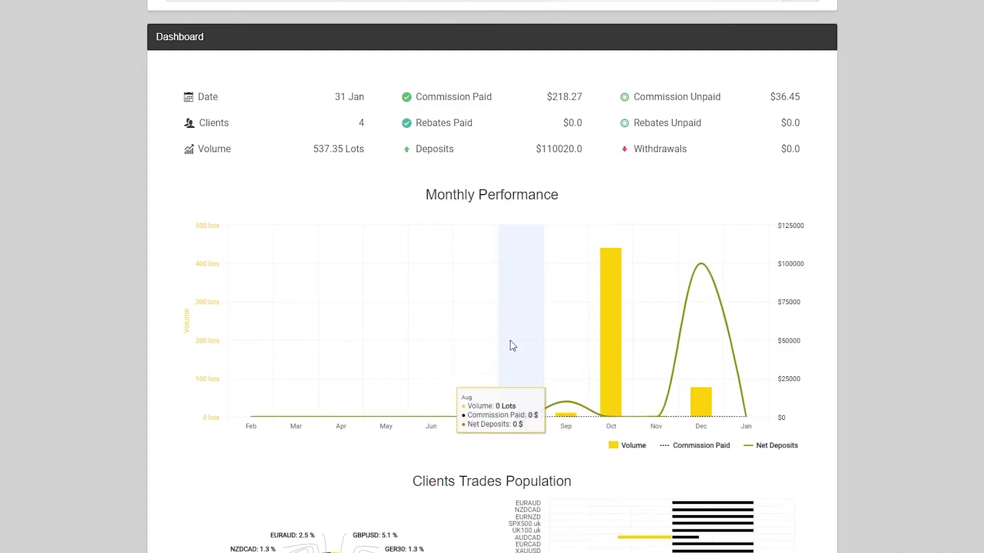
mouse_move(496, 414)
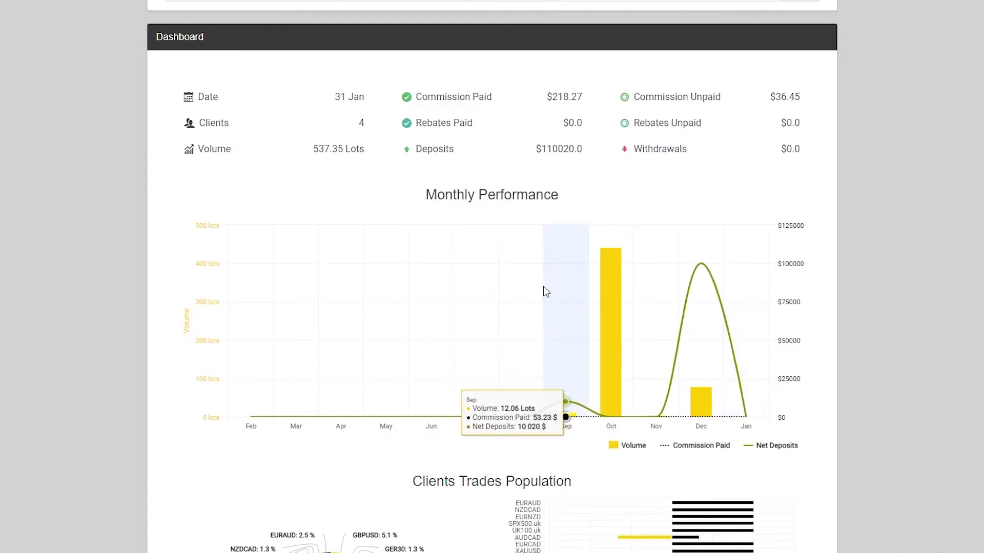
scroll(544, 296, "down", 1)
- Point out the Clients Trades Population charts and read the slice and buy/sell bar tooltips
scroll(544, 297, "down", 4)
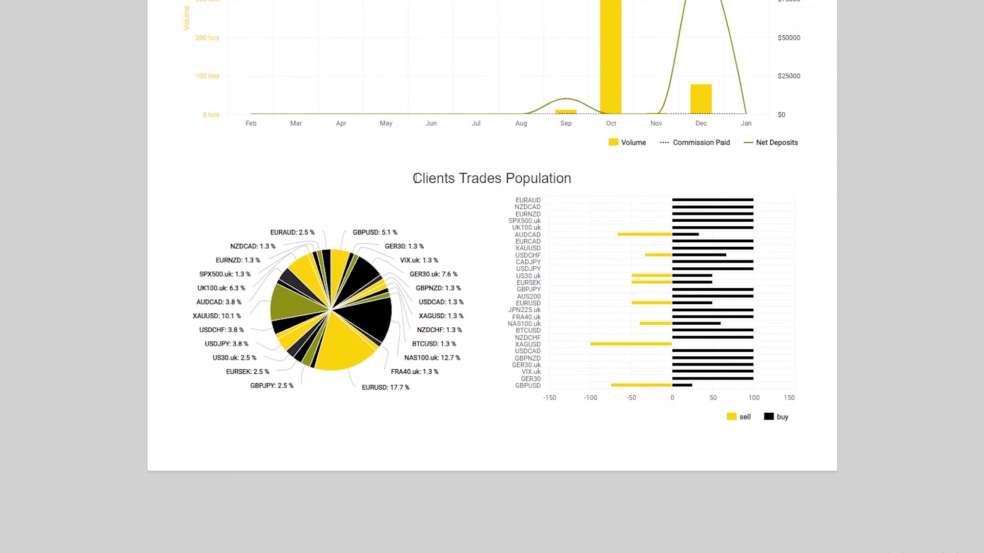
left_click_drag(414, 177, 583, 184)
left_click(584, 186)
mouse_move(672, 235)
mouse_move(686, 210)
mouse_move(694, 359)
mouse_move(649, 348)
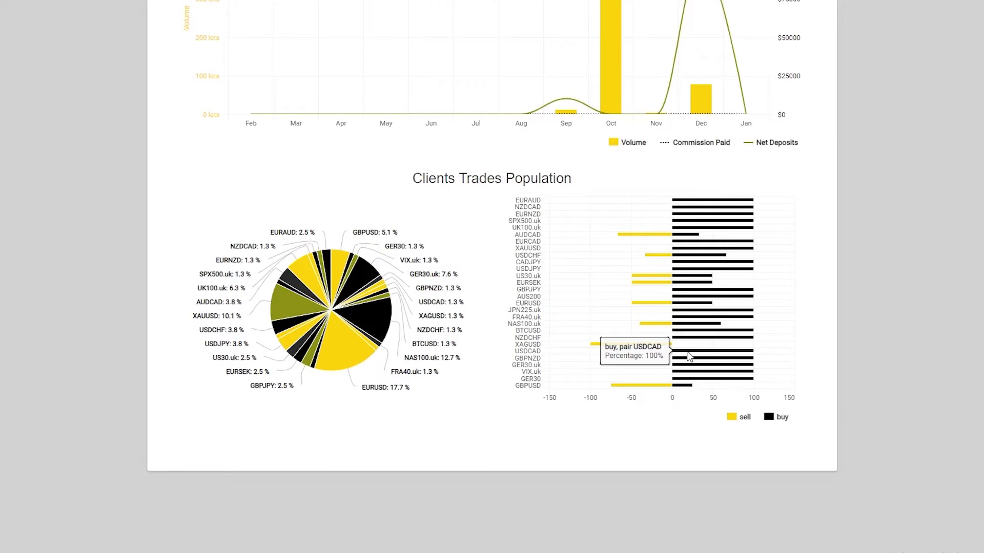
mouse_move(665, 386)
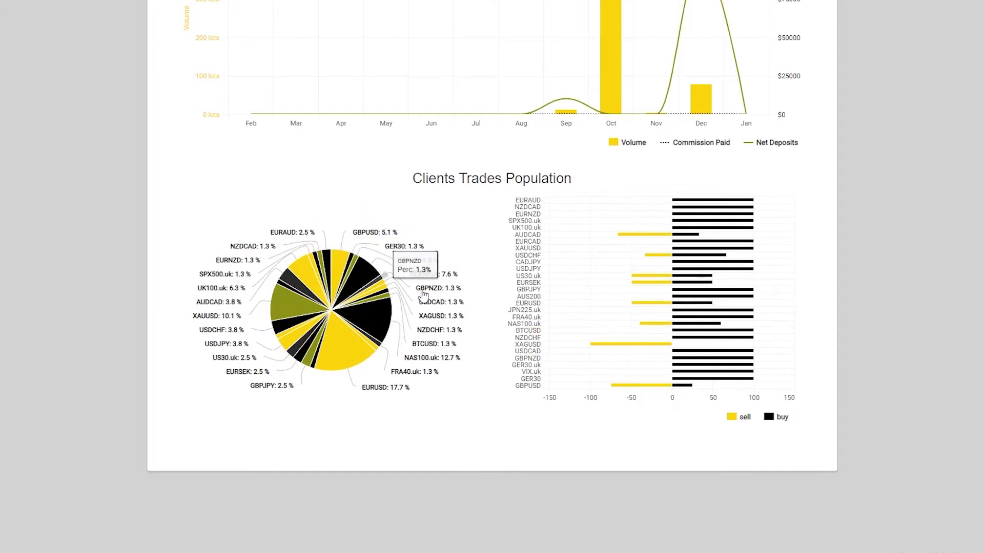
- Return to the top of the dashboard and open the referred clients list
scroll(489, 290, "up", 1)
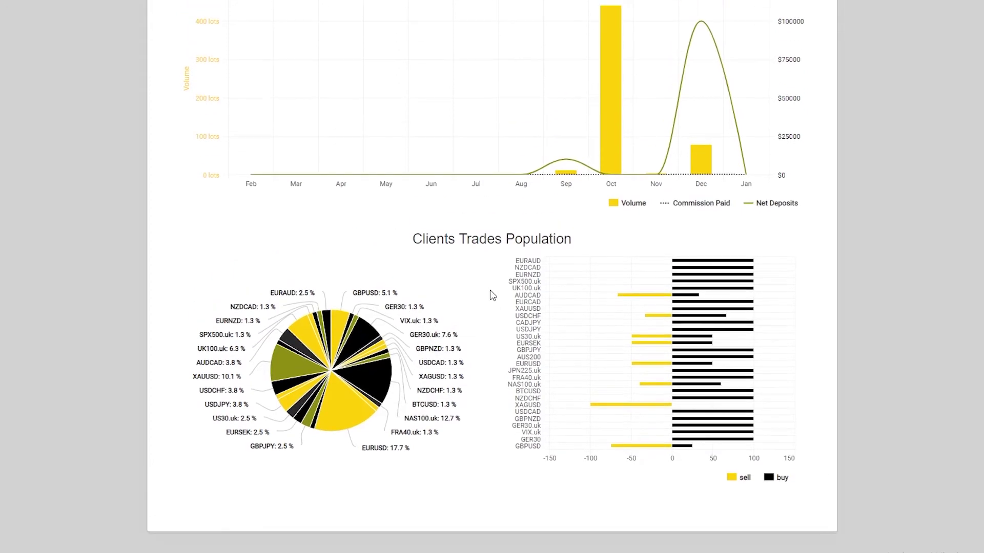
scroll(490, 290, "up", 7)
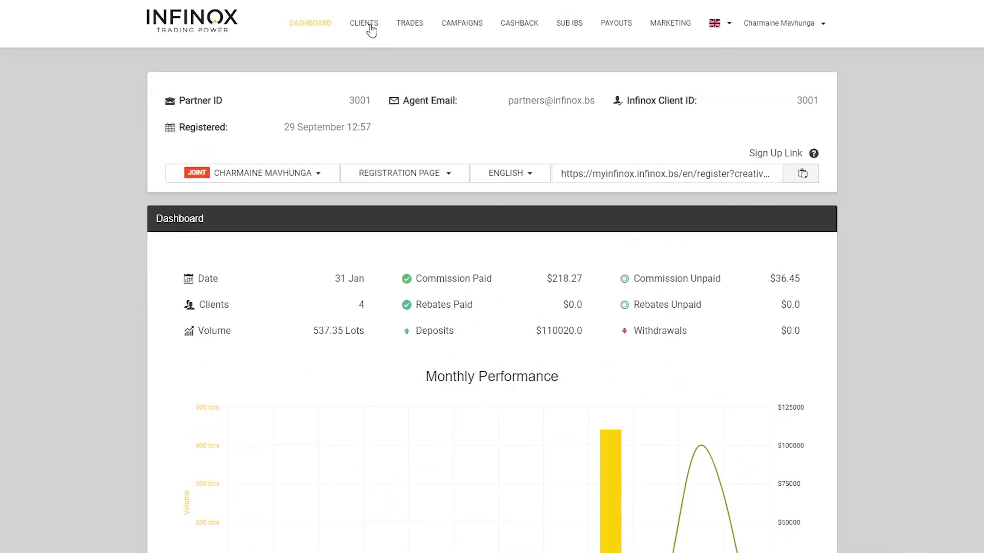
left_click(370, 31)
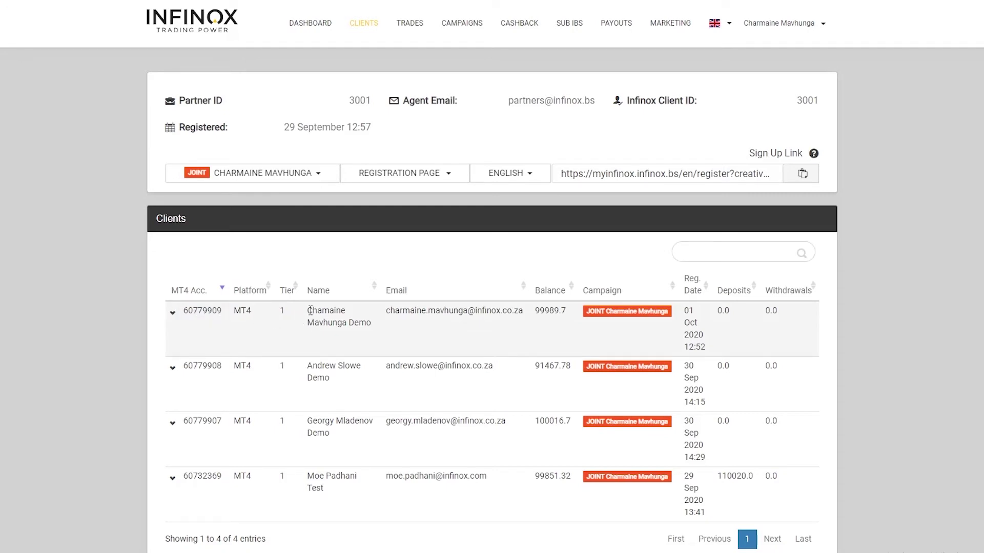
left_click_drag(308, 310, 397, 333)
left_click(384, 322)
left_click_drag(534, 313, 569, 313)
left_click(589, 316)
left_click_drag(590, 314, 693, 315)
left_click(672, 315)
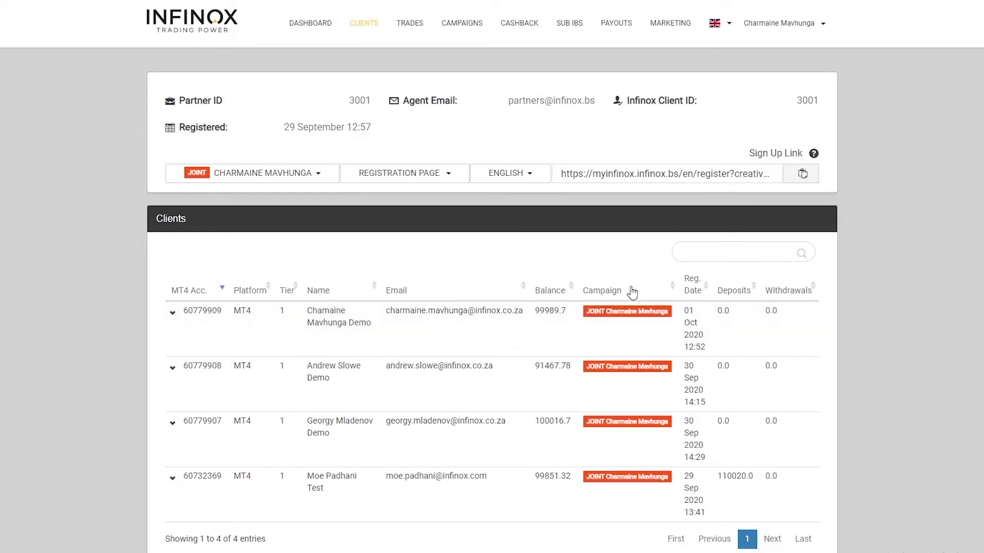
double_click(689, 311)
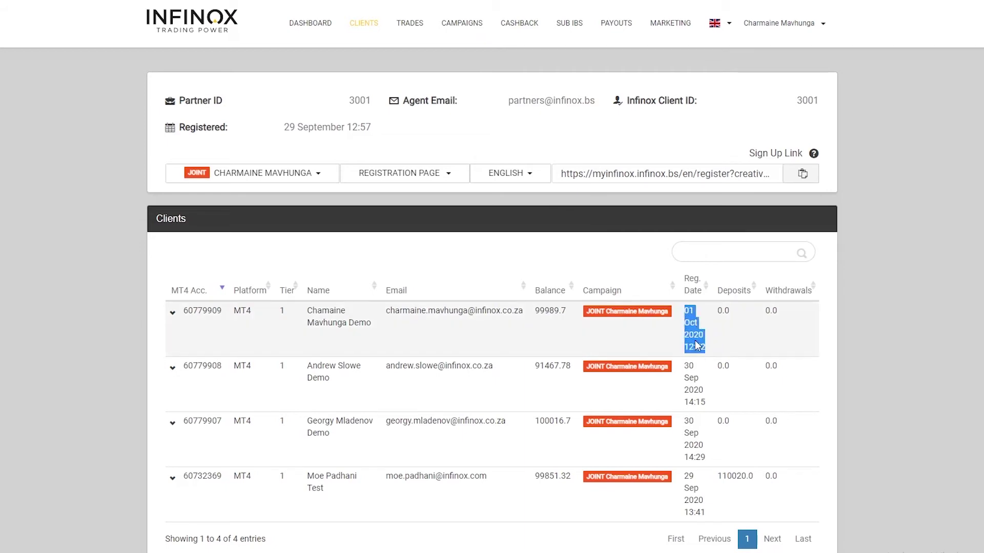
left_click(715, 316)
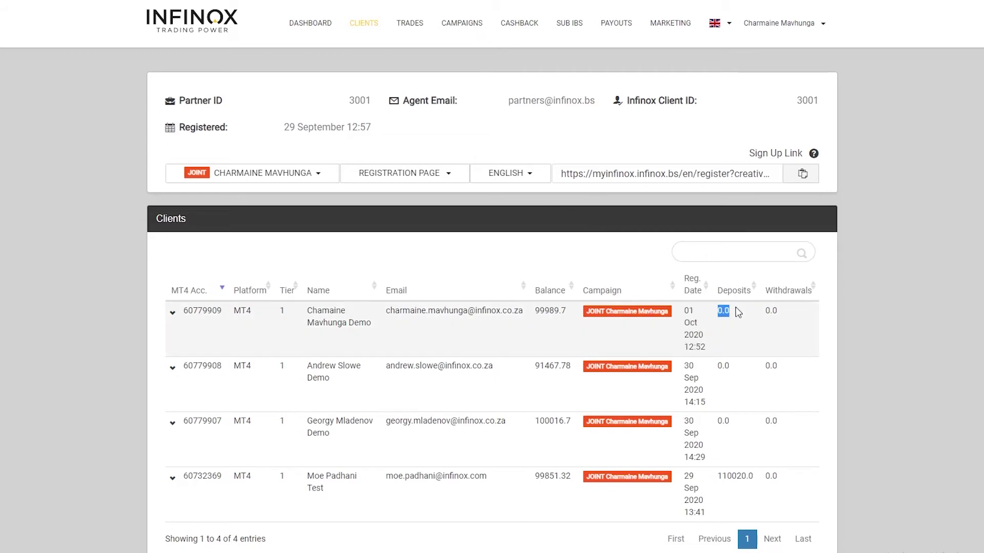
double_click(770, 312)
left_click(789, 313)
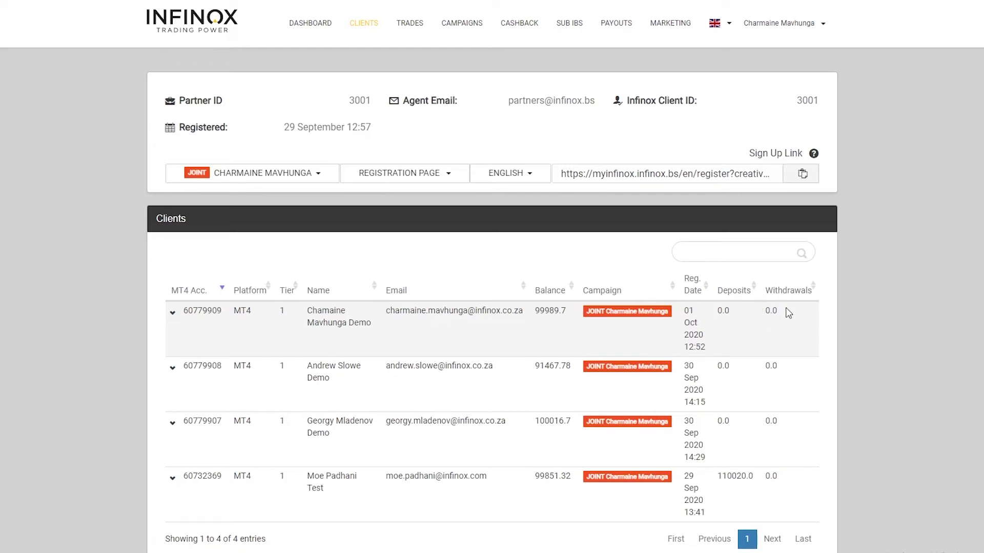
left_click(412, 27)
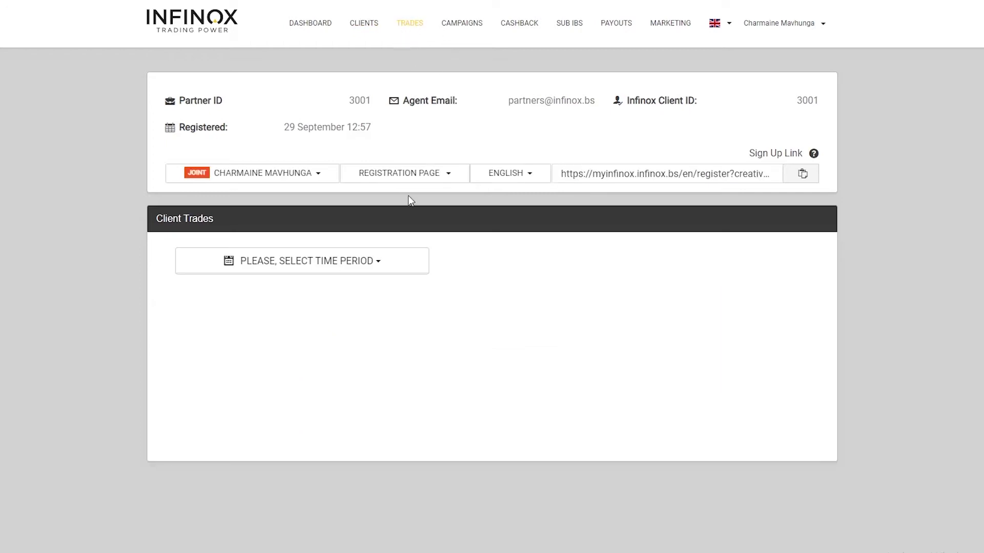
- Filter client trades to a custom range from December 1, 2020 to January 30, 2021
left_click(347, 265)
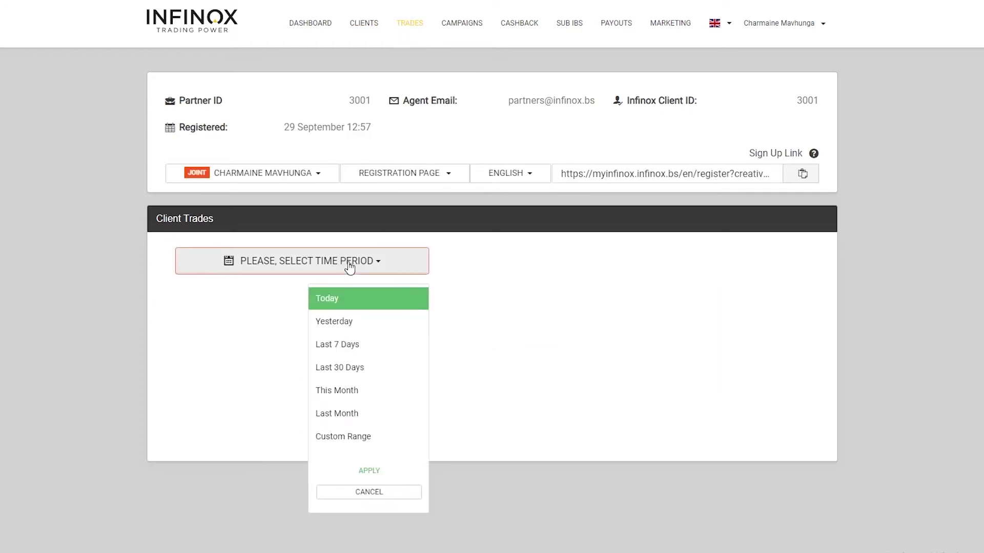
left_click(352, 439)
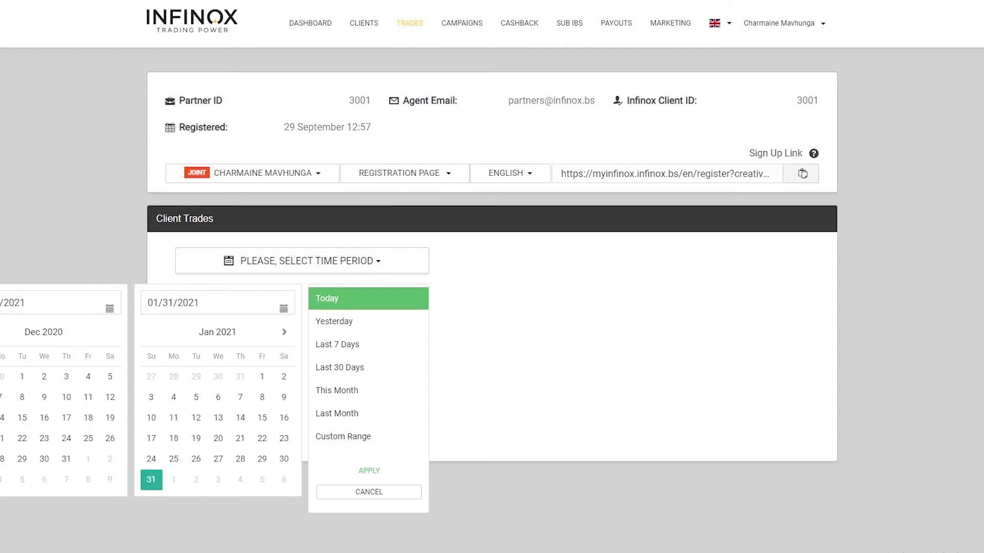
left_click(22, 378)
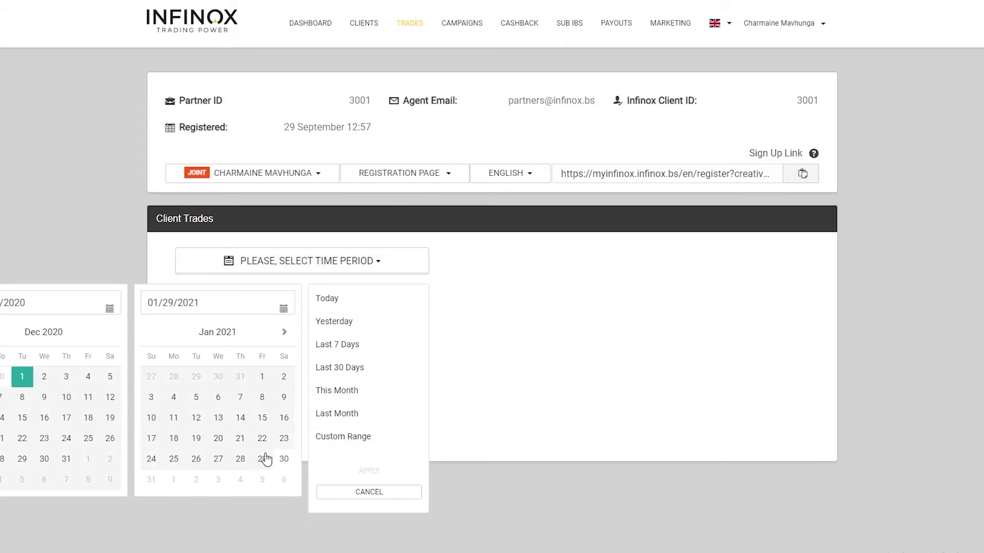
left_click(283, 460)
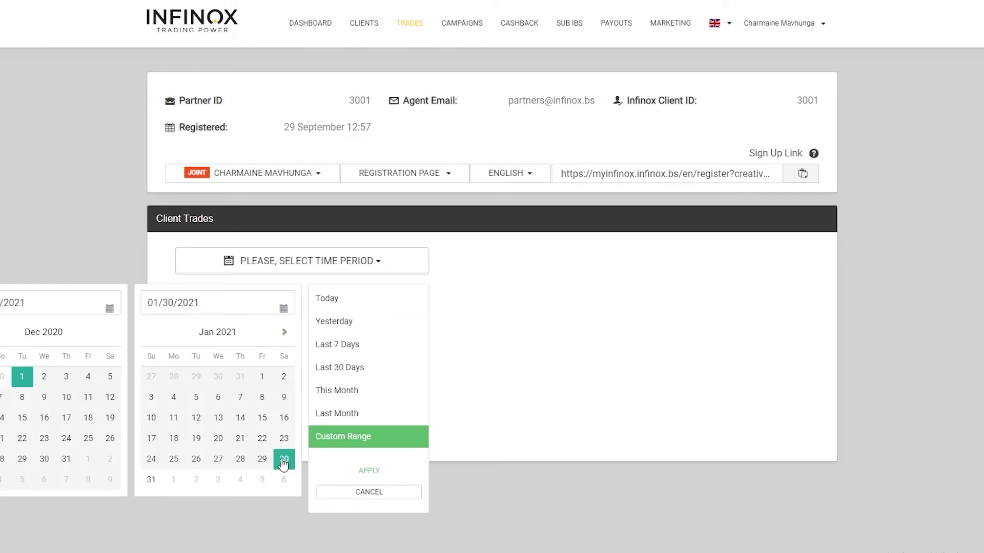
left_click(379, 475)
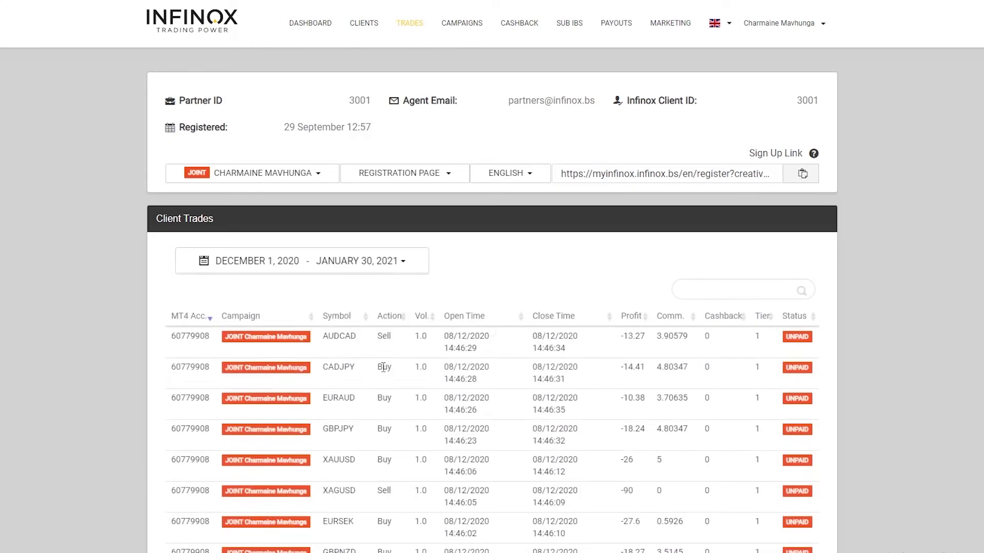
scroll(358, 330, "down", 6)
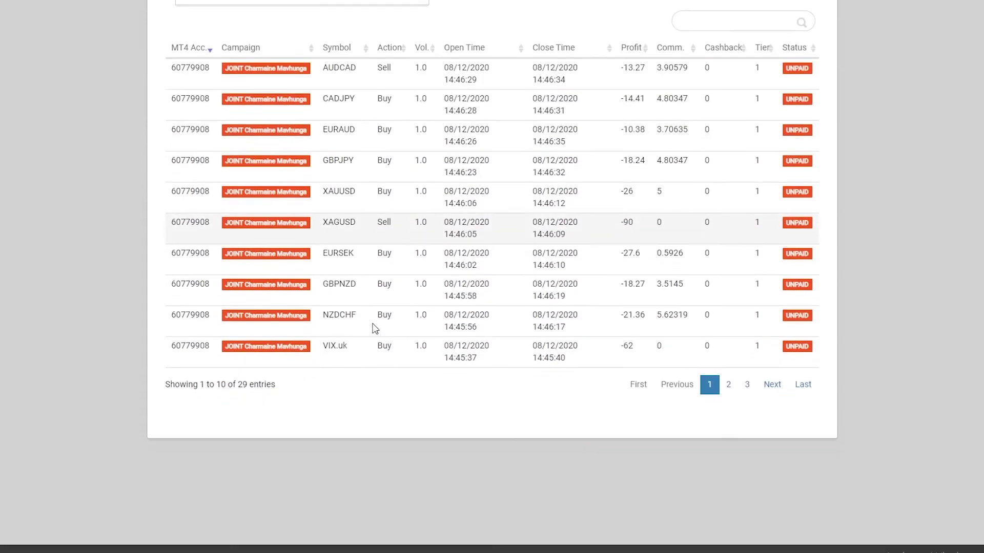
scroll(374, 328, "up", 5)
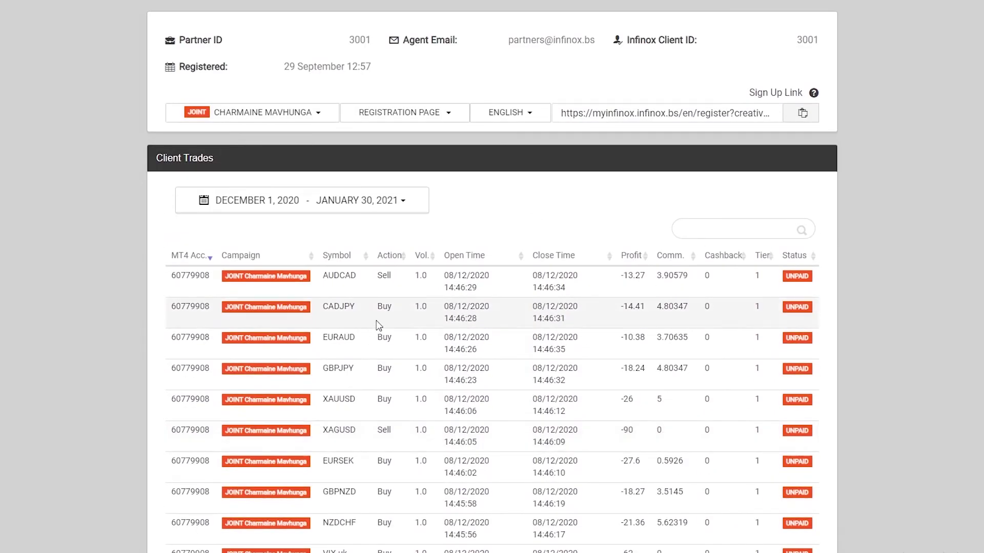
scroll(378, 329, "up", 1)
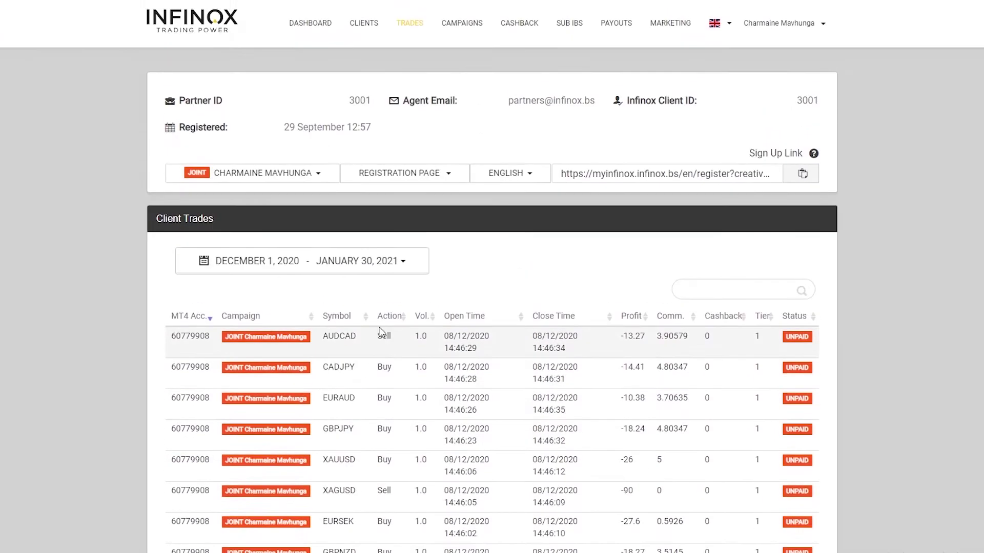
scroll(310, 320, "down", 1)
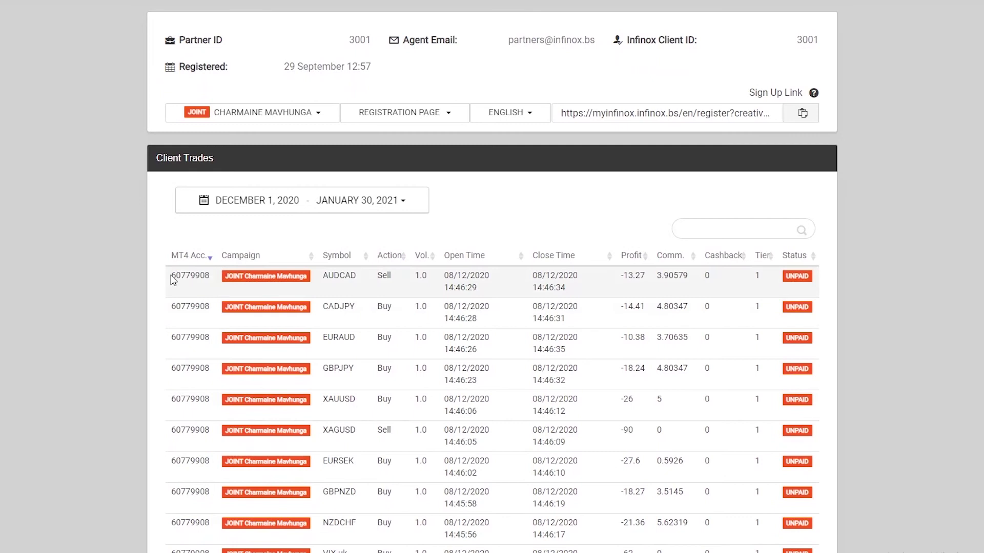
left_click_drag(174, 276, 217, 277)
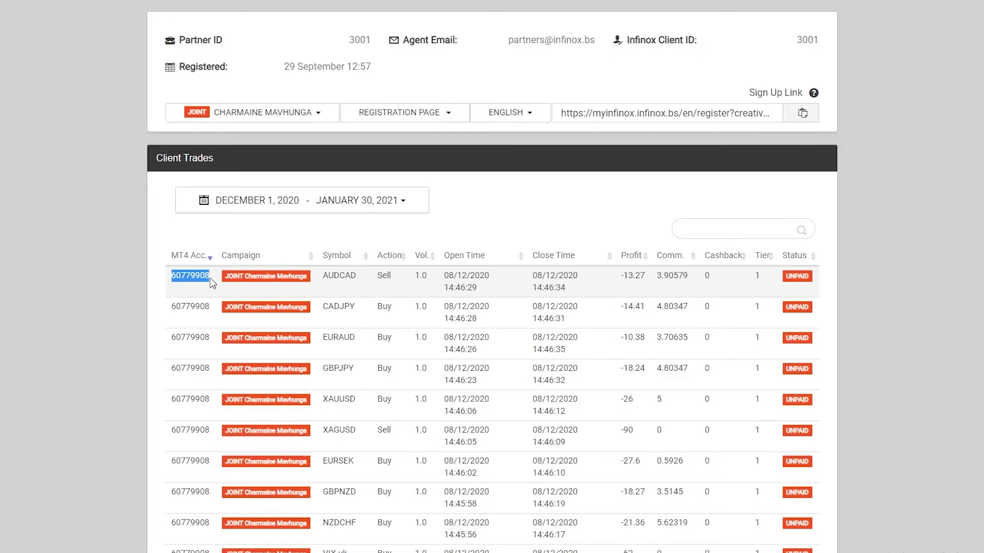
left_click(180, 277)
left_click_drag(211, 277, 317, 275)
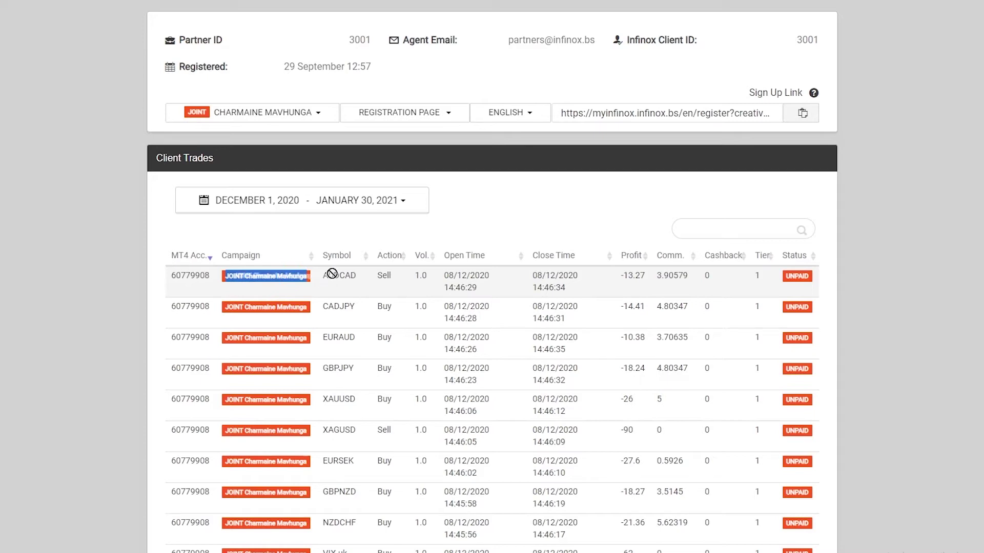
left_click(326, 277)
double_click(327, 277)
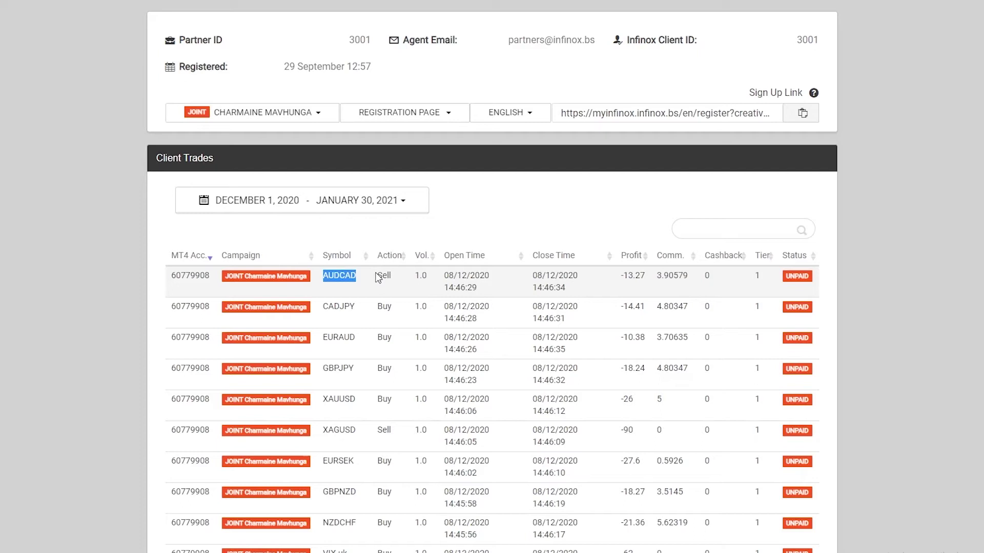
left_click(379, 277)
left_click_drag(377, 275, 430, 276)
left_click(429, 277)
left_click_drag(444, 277, 579, 290)
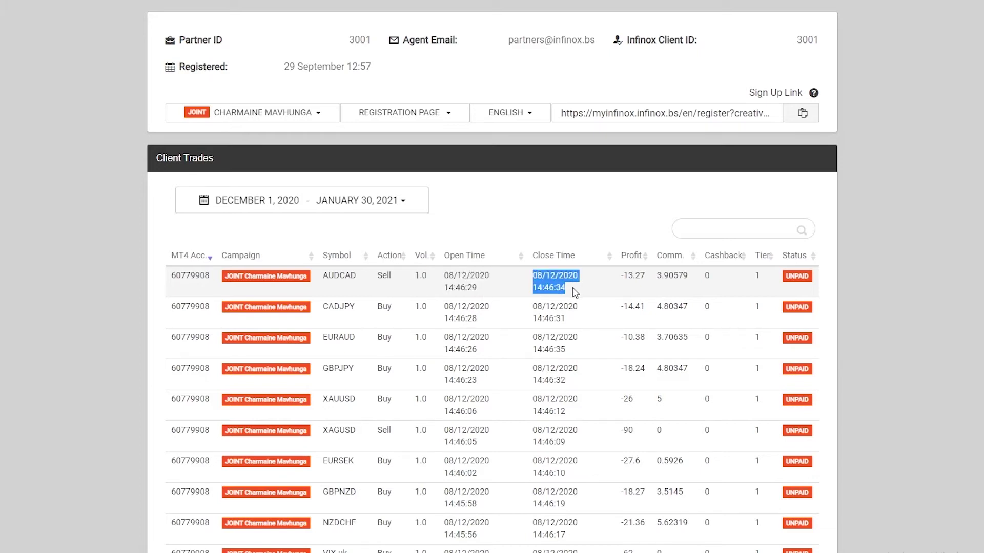
left_click(623, 277)
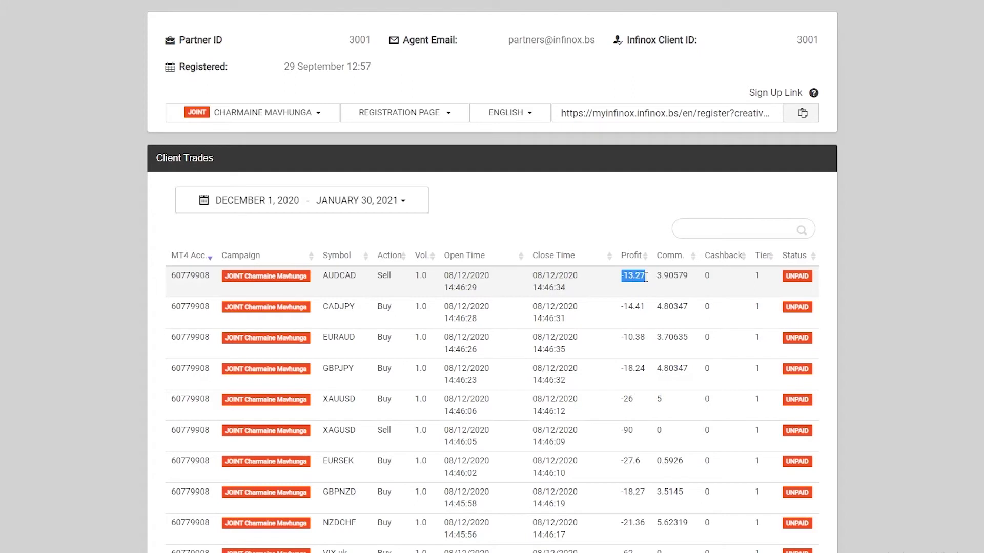
left_click(680, 279)
left_click_drag(657, 277, 667, 276)
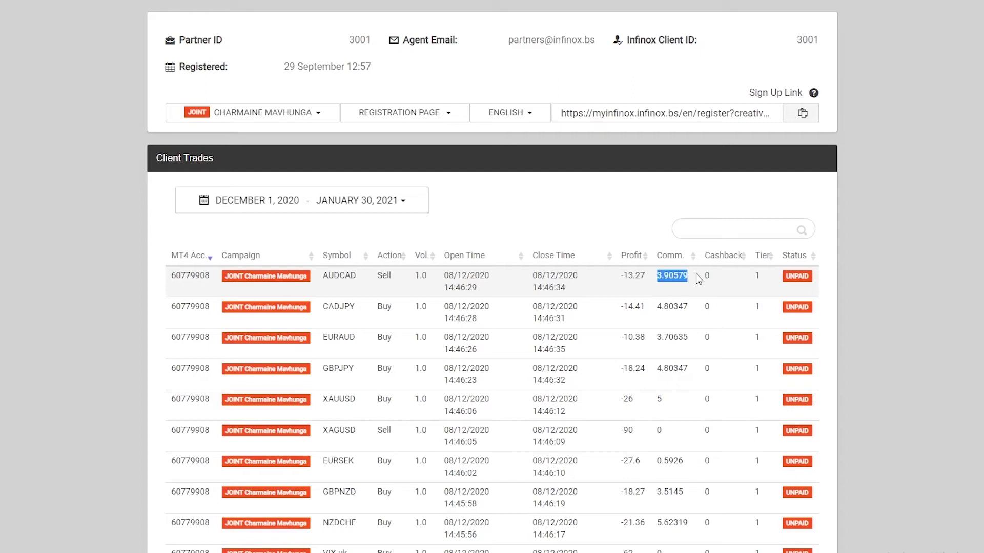
left_click(682, 279)
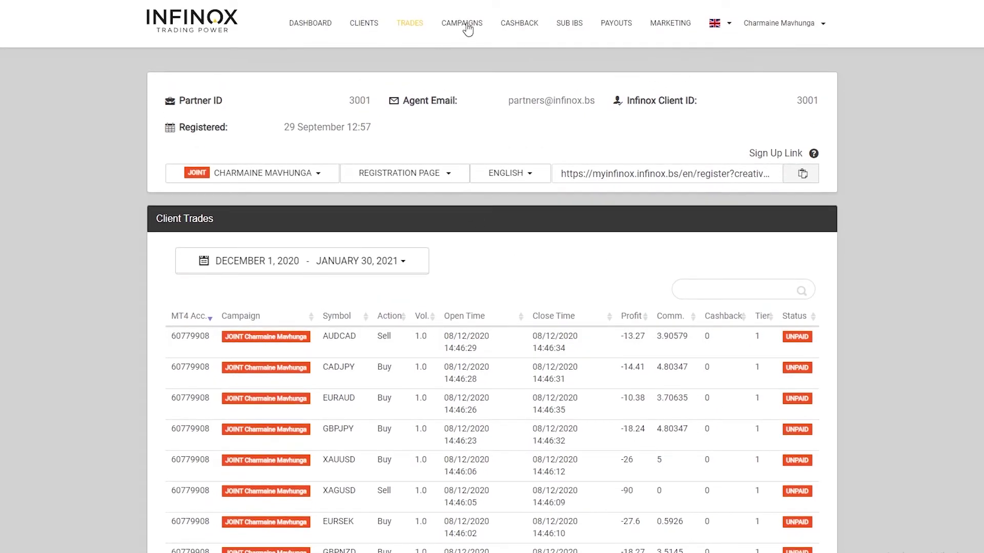
- Open Campaigns and highlight the JOINT campaign row with 4 clients and 254.72 USD commission
left_click(466, 27)
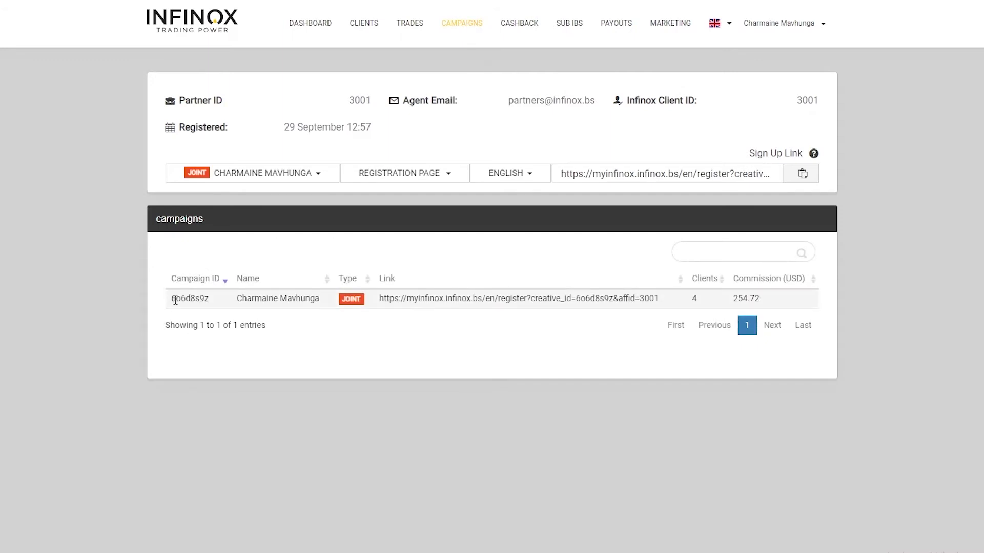
left_click_drag(172, 301, 785, 302)
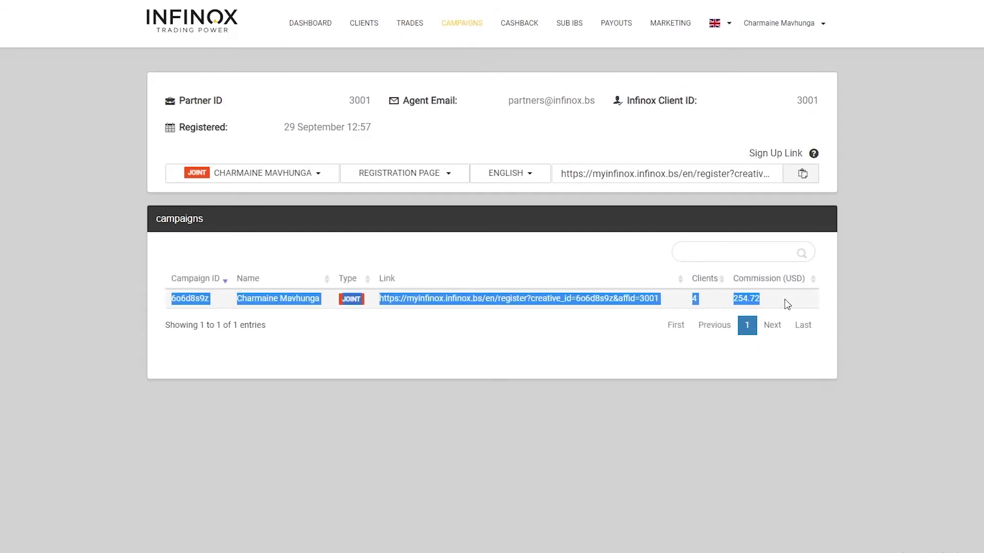
left_click(182, 296)
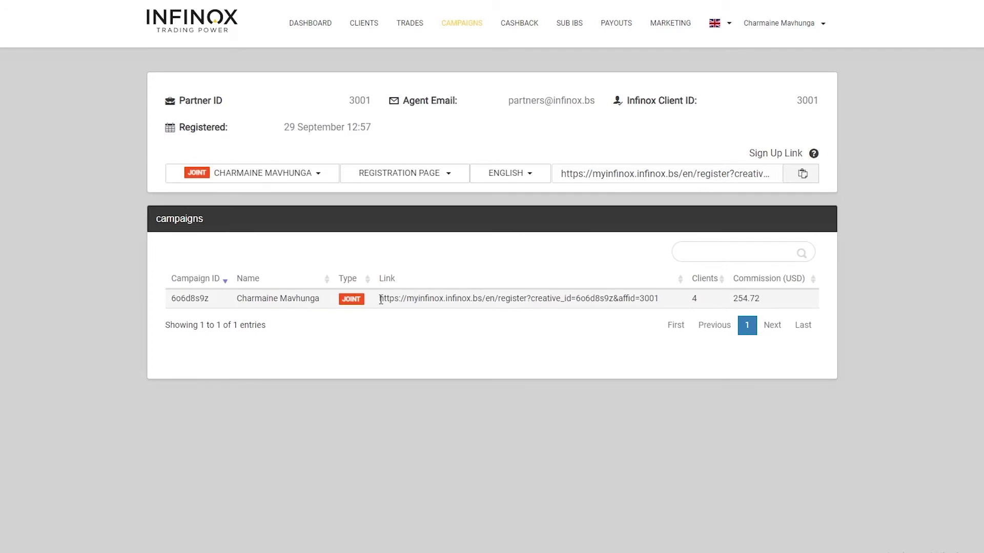
left_click_drag(381, 300, 670, 303)
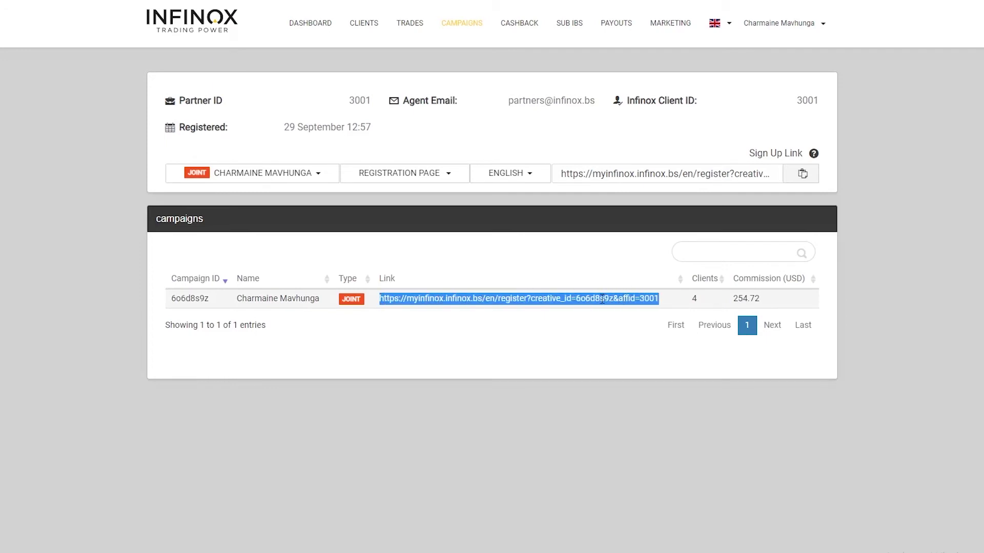
left_click(387, 298)
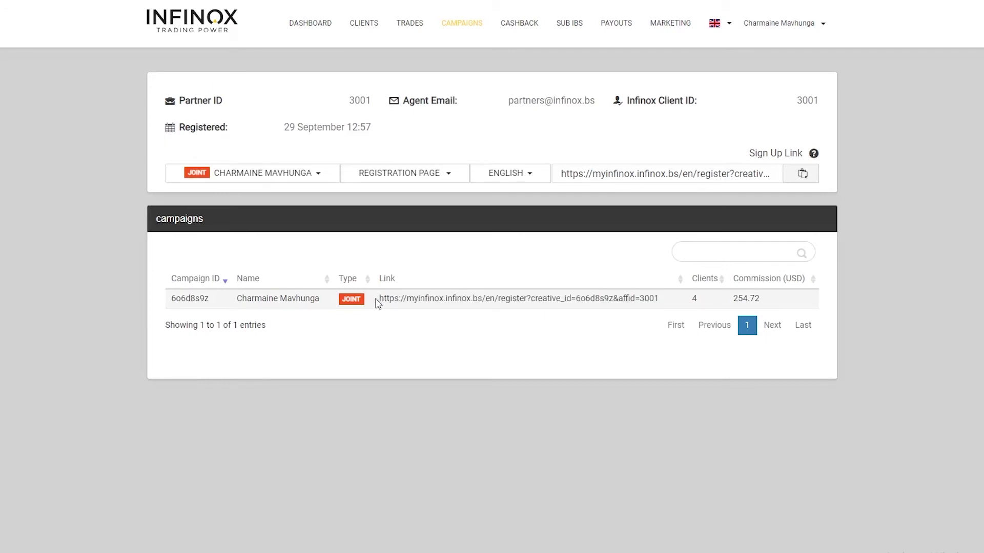
mouse_move(379, 298)
left_mouse_down()
mouse_move(659, 300)
mouse_move(357, 307)
mouse_move(379, 299)
left_mouse_up()
left_click(665, 300)
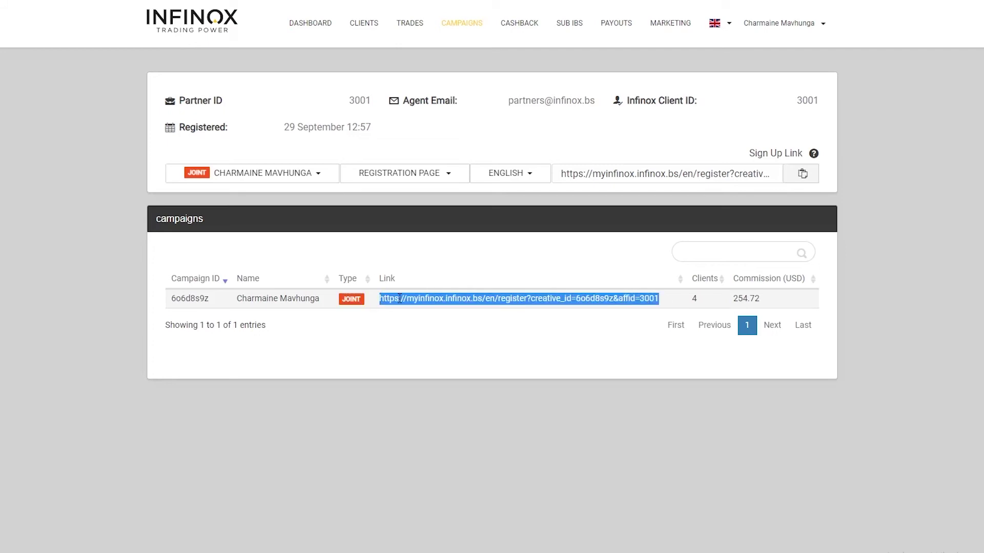
left_click(399, 298)
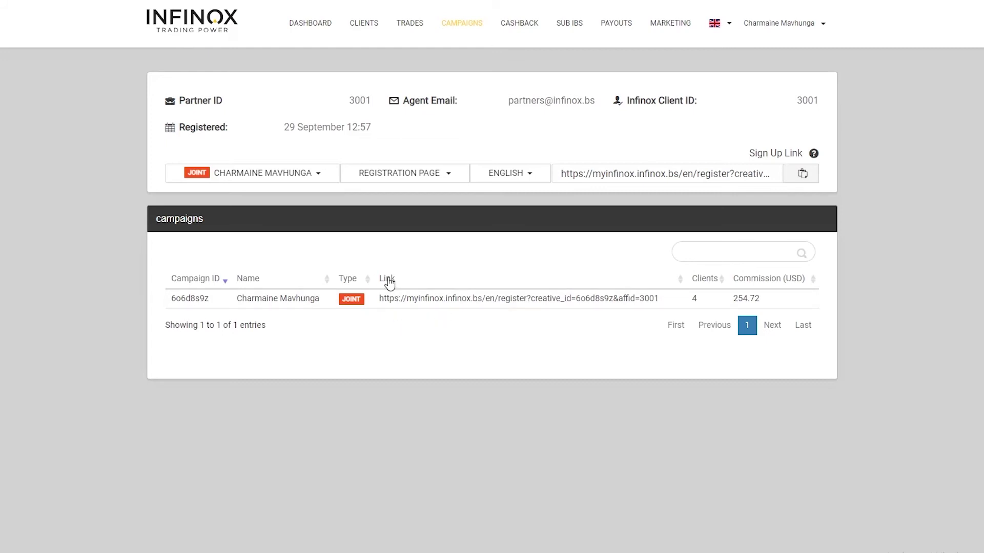
left_click_drag(380, 298, 666, 299)
left_click(622, 314)
left_click_drag(380, 298, 664, 297)
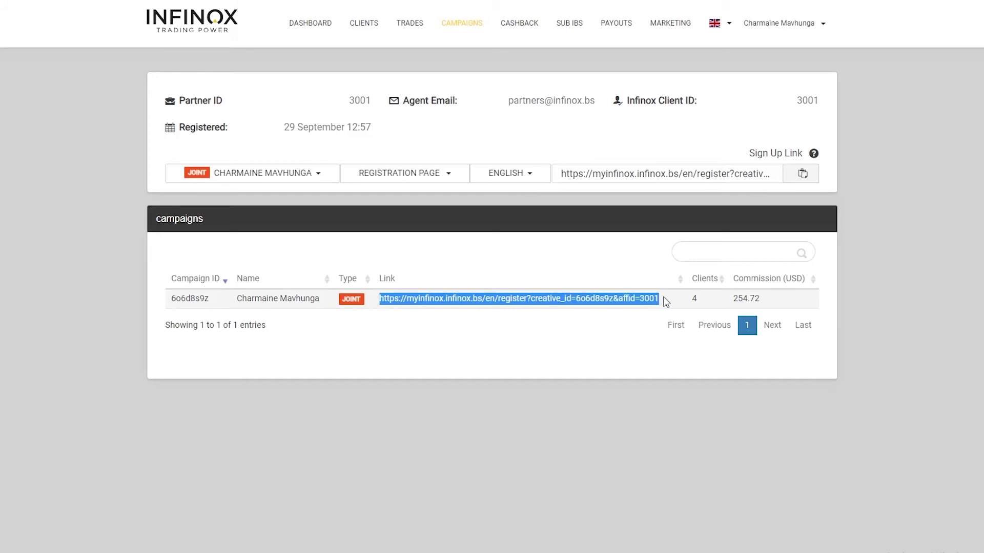
left_click(594, 302)
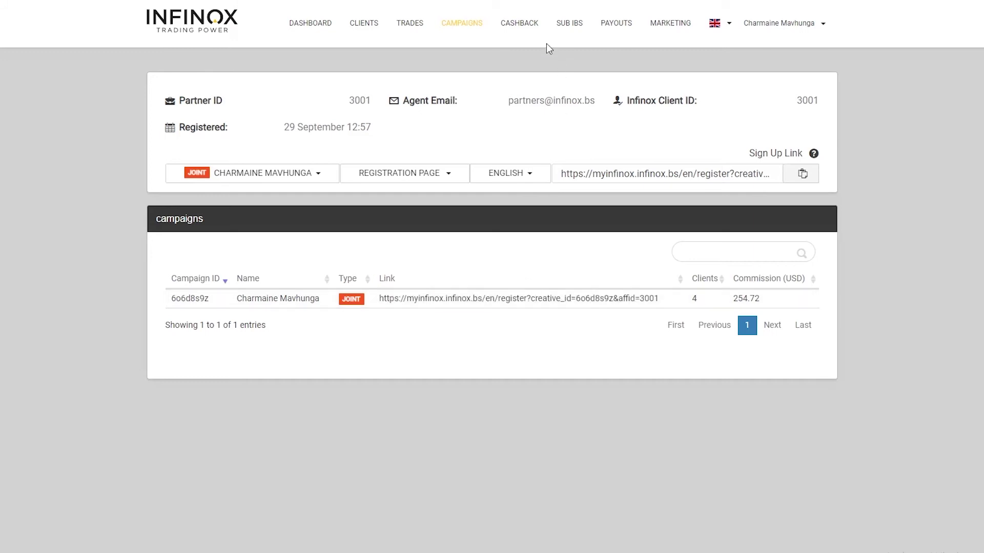
left_click(527, 31)
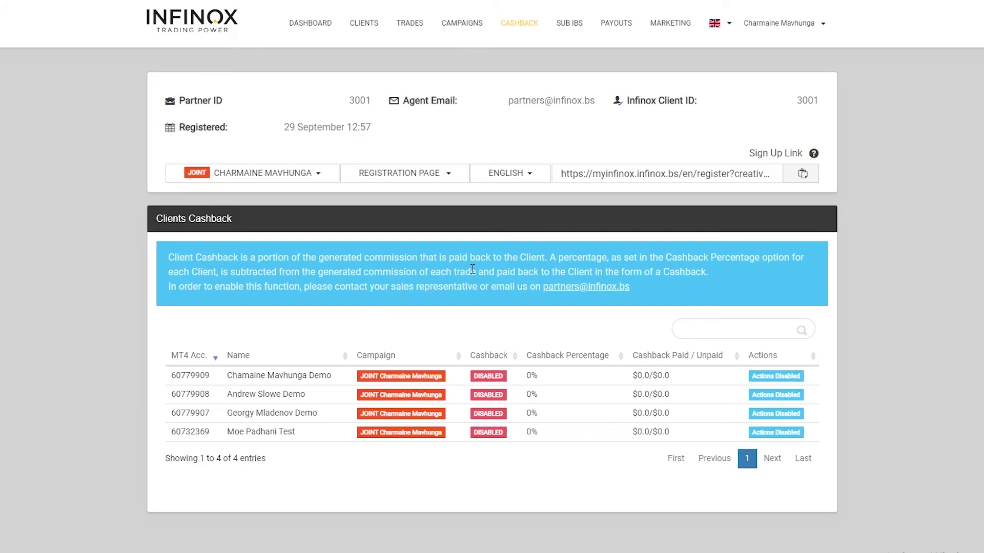
left_click_drag(642, 285, 164, 253)
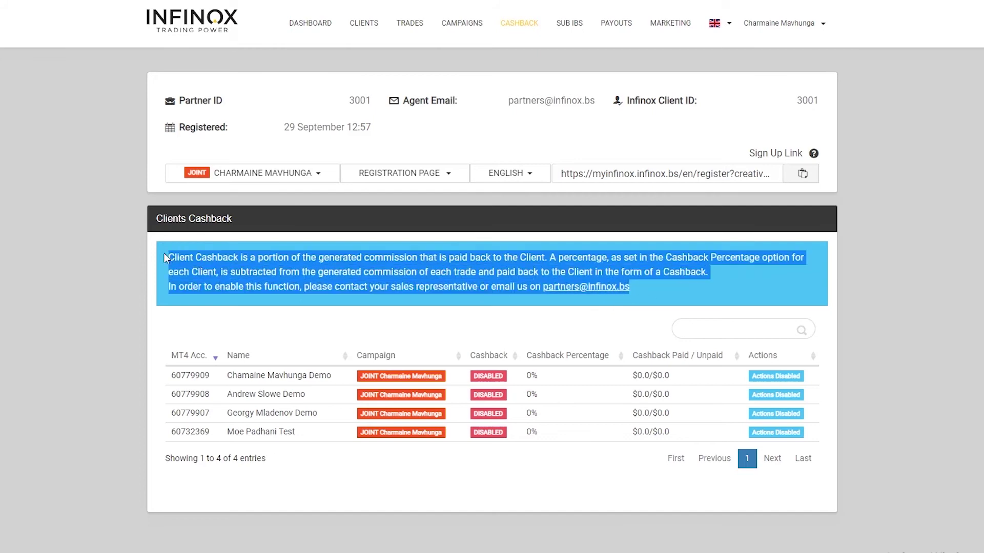
left_click(225, 255)
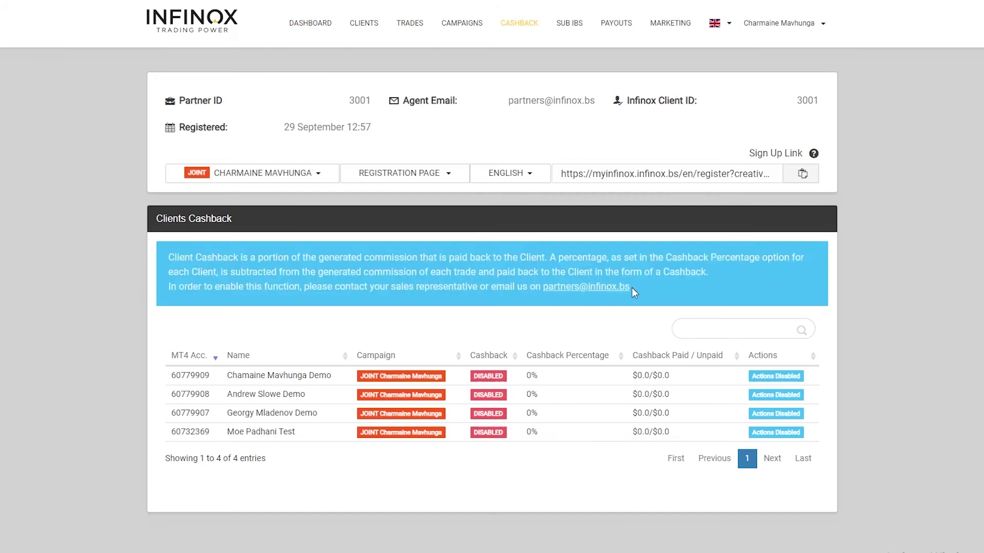
left_click_drag(634, 292, 114, 252)
left_click(238, 257)
- Go to the Sub IBs page, which lists no sub-partner records
left_click(572, 29)
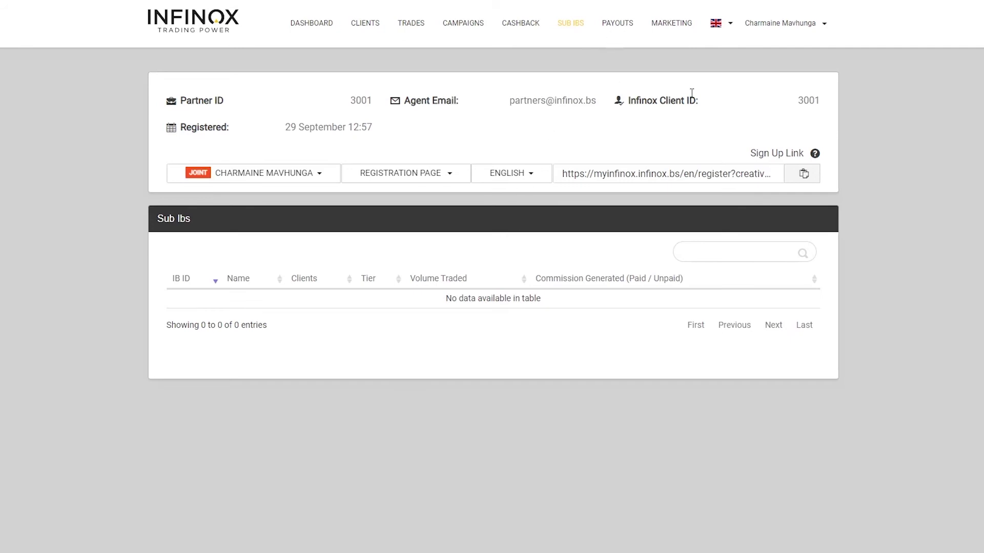
- Open Payouts and highlight the 107.14729 USD Commission Unpaid line
left_click(620, 28)
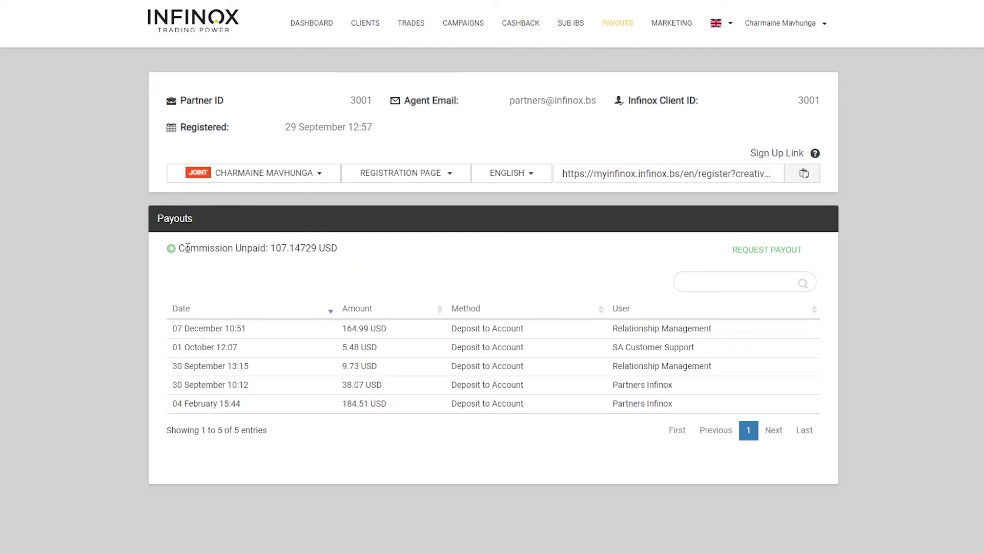
left_click_drag(184, 249, 318, 248)
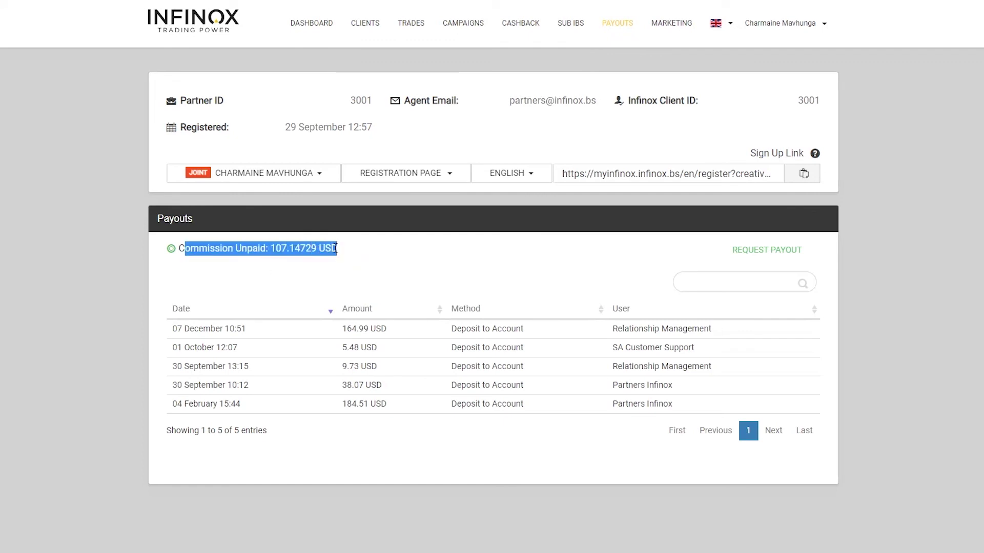
left_click(340, 251)
left_click_drag(339, 249, 177, 251)
left_click(211, 252)
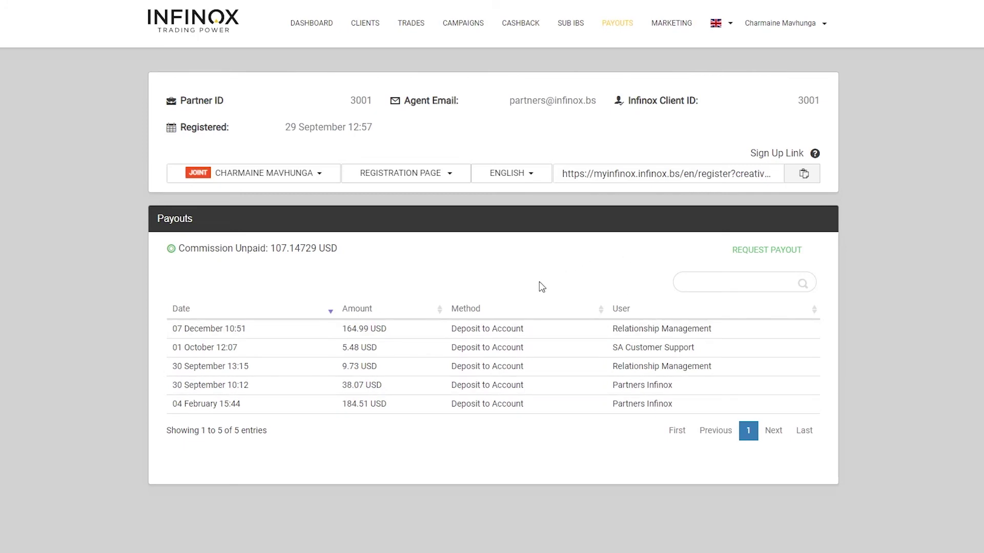
- Request a payout of the 107.14729 USD unpaid commission, confirm it, and close the notice
left_click(755, 254)
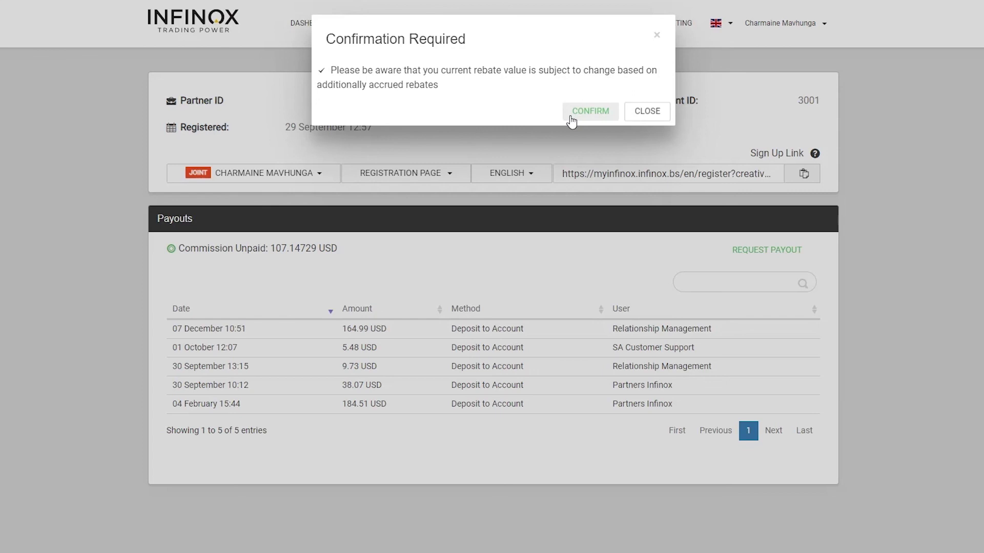
left_click(572, 121)
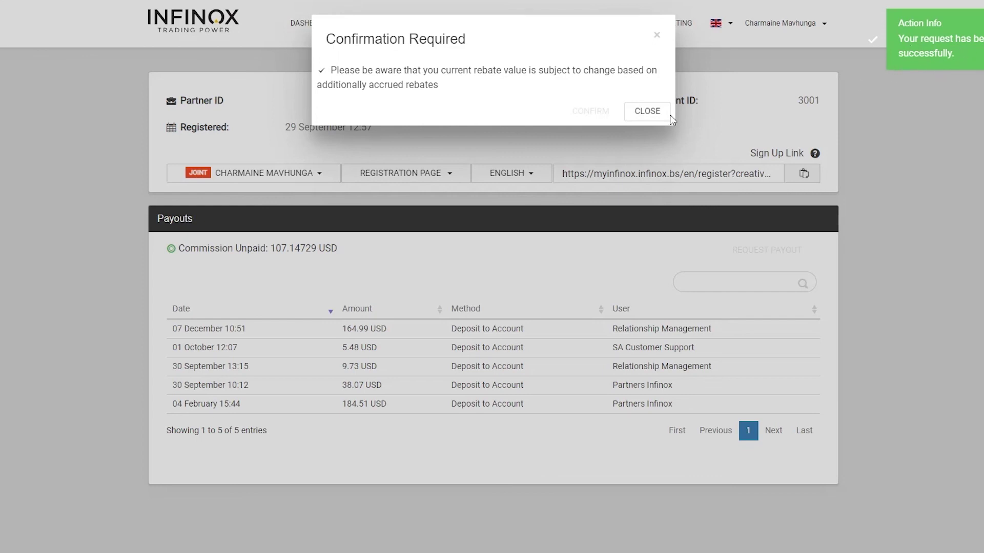
left_click(647, 111)
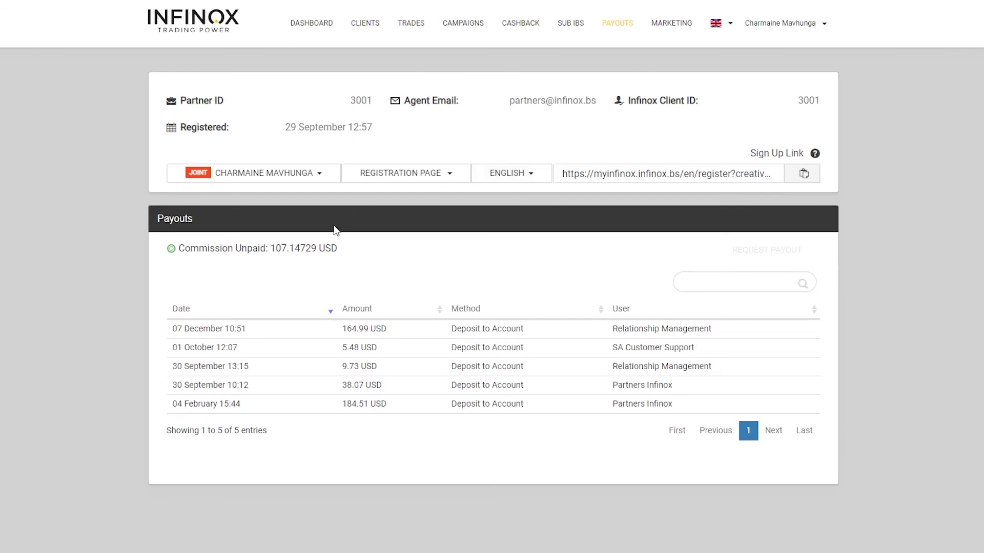
- Browse the Marketing Material banners and copy the wide Trade Execution banner's HTML code
left_click(673, 29)
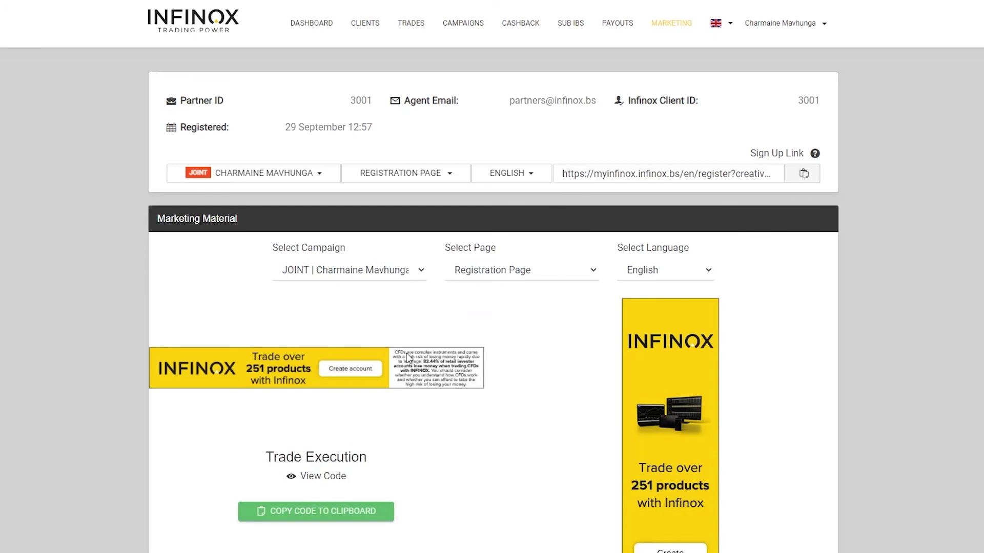
scroll(389, 333, "down", 1)
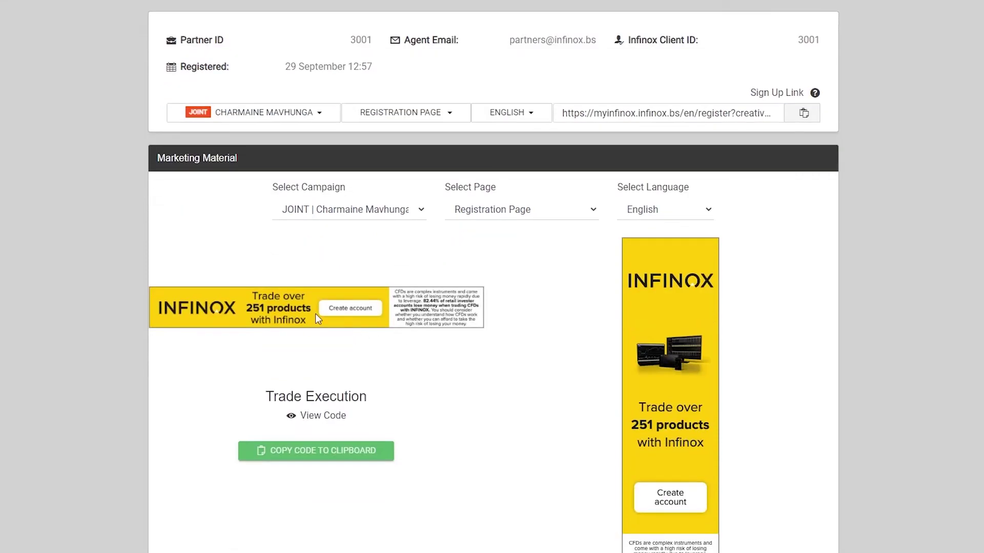
scroll(306, 302, "down", 1)
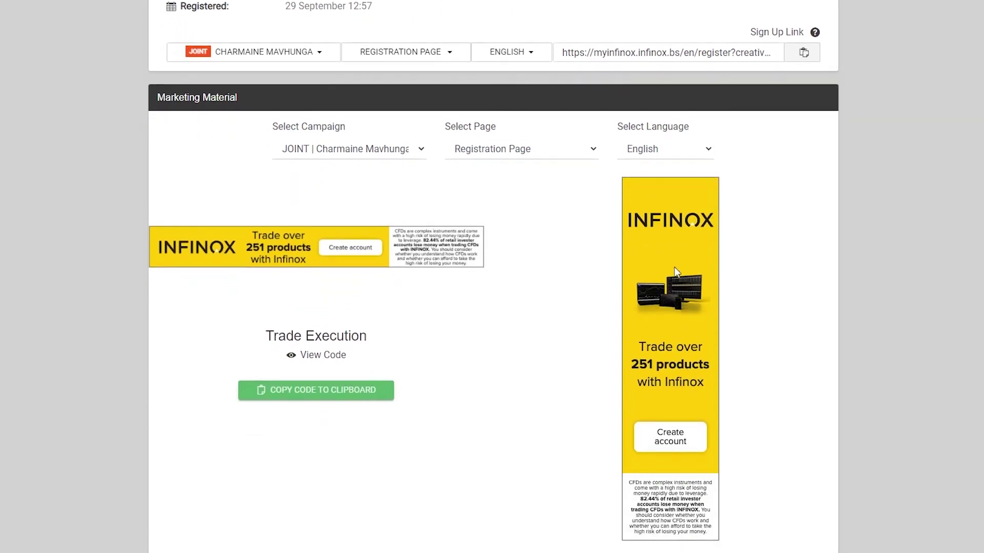
scroll(600, 237, "down", 6)
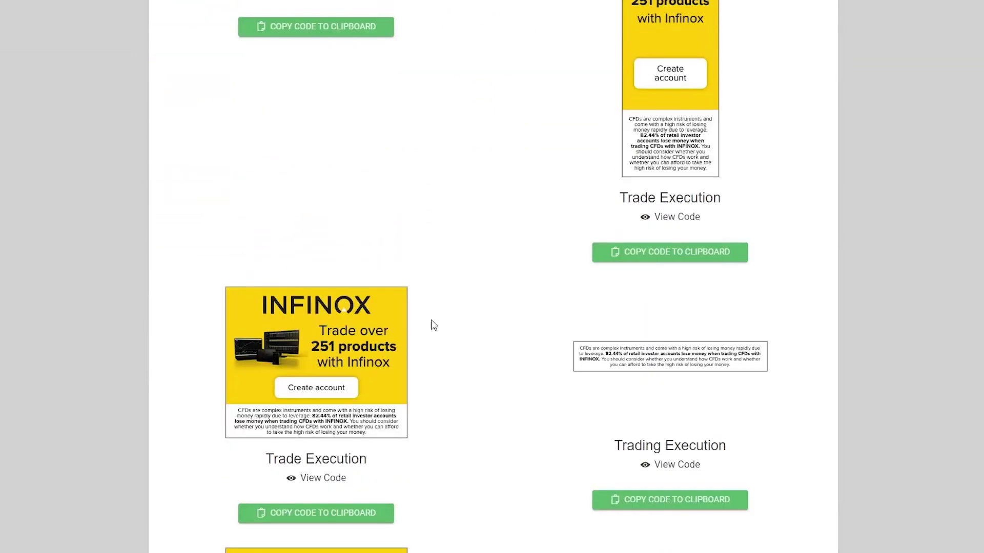
scroll(564, 320, "up", 3)
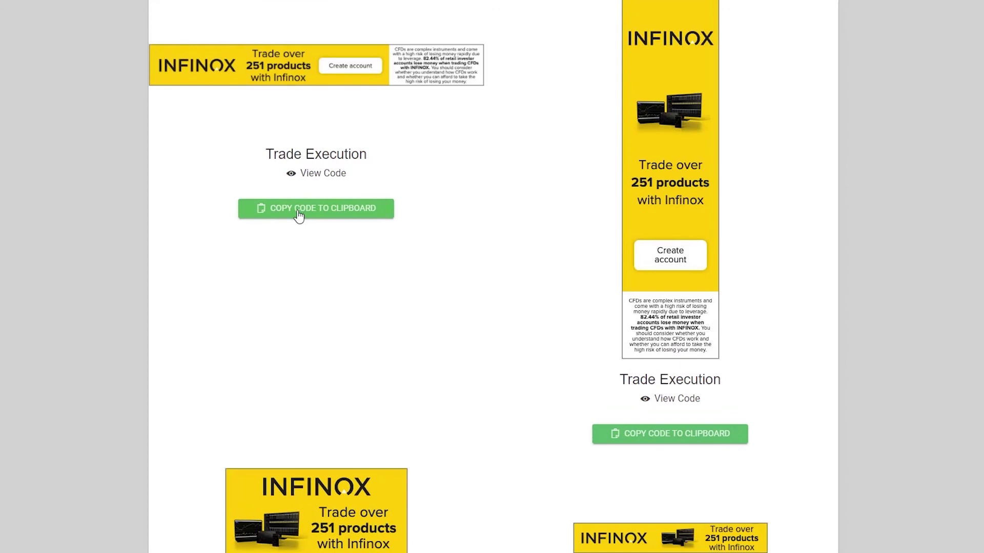
scroll(299, 215, "up", 1)
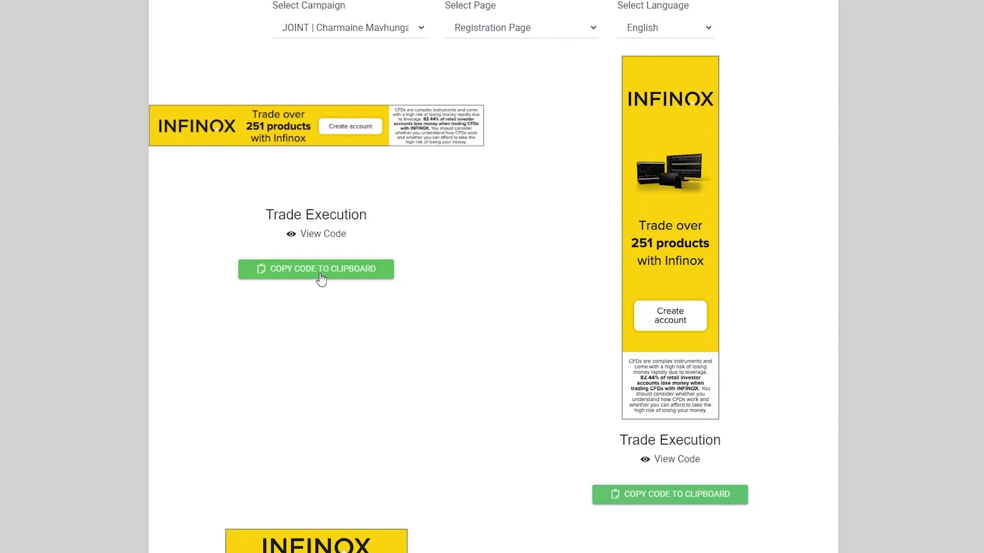
left_click(322, 278)
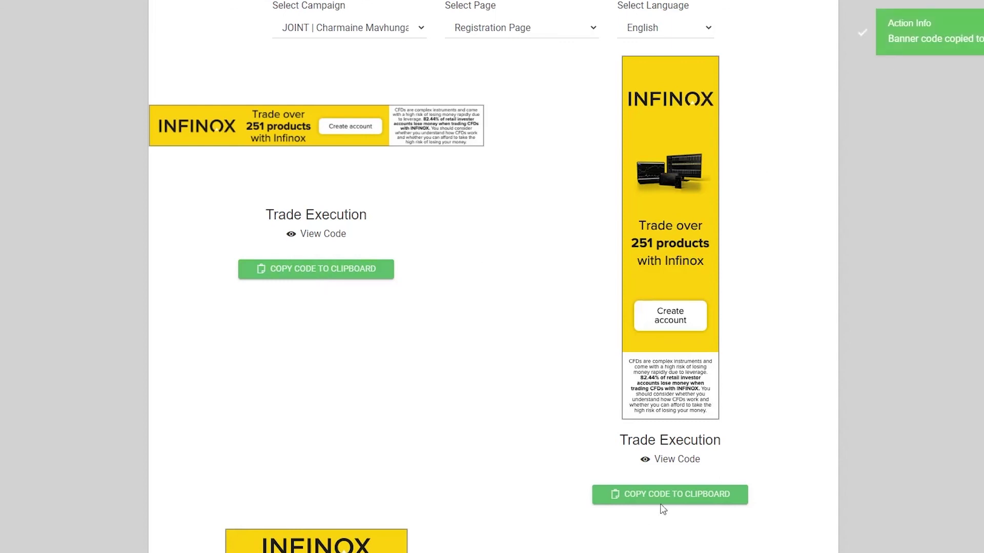
key("super")
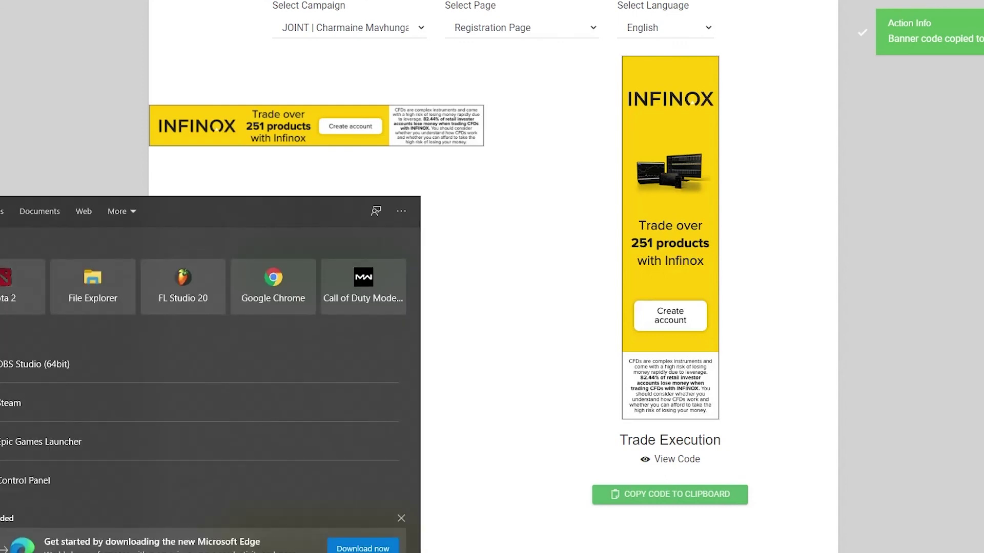
- Launch Notepad, paste the copied wide banner HTML, and maximize the window
type("notepad")
key("Return")
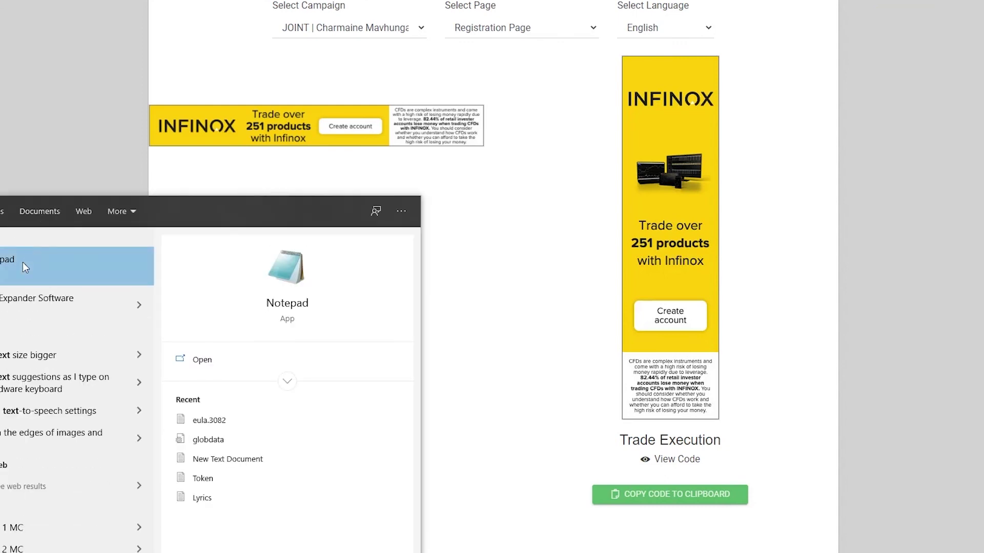
key("super")
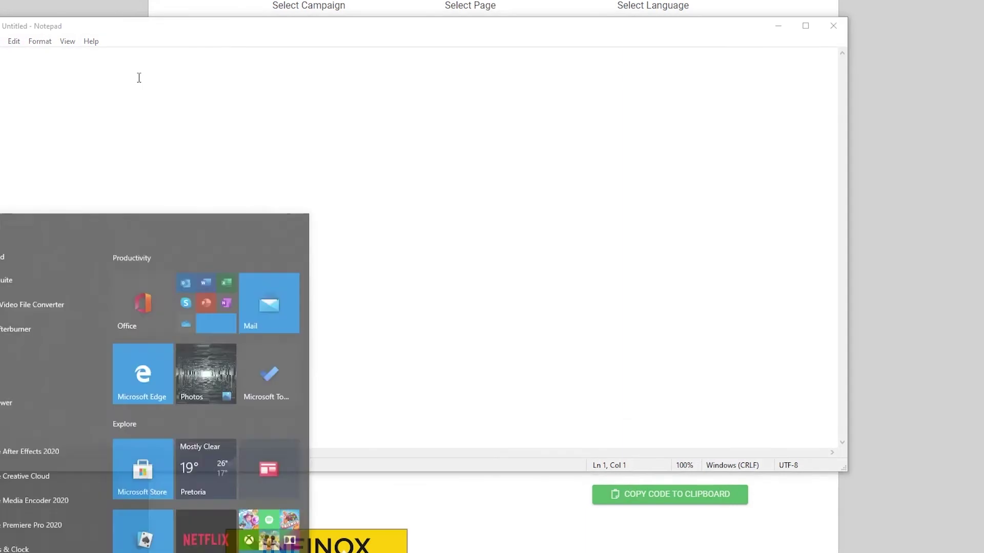
left_click(176, 52)
key("ctrl+v")
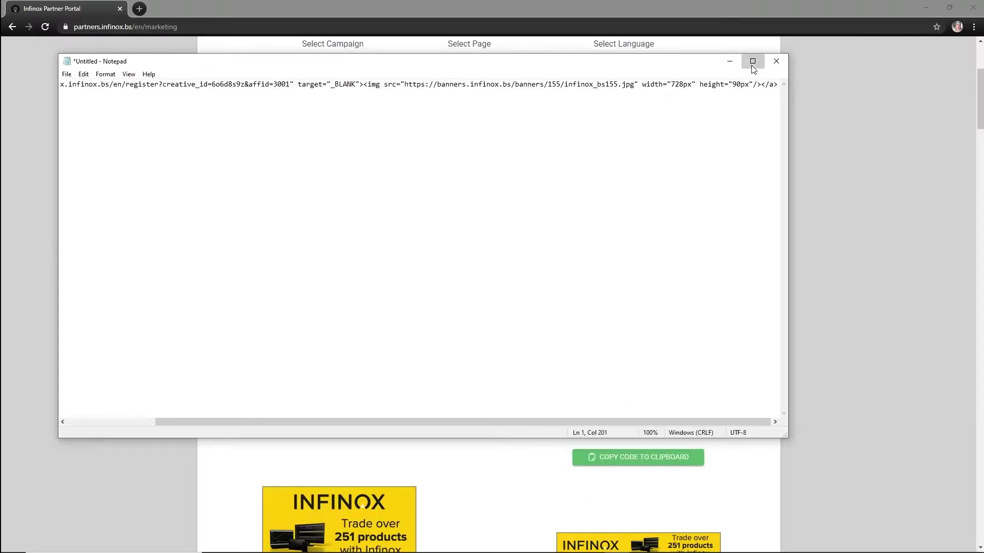
left_click(752, 64)
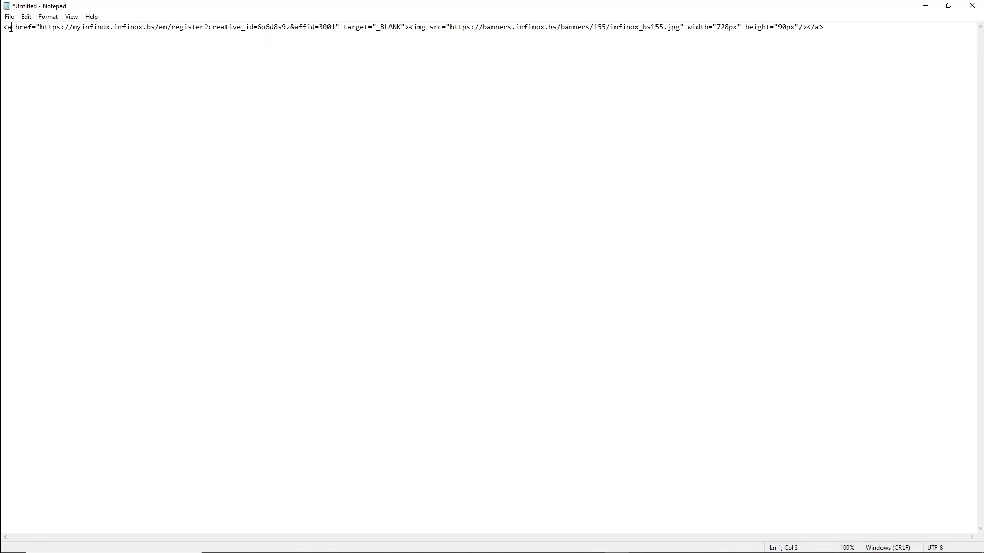
- Review the pasted code's link tag, image source URL and size attributes, then close Notepad
left_click_drag(8, 26, 377, 27)
left_click(32, 26)
left_click(391, 29)
left_click_drag(450, 26, 821, 40)
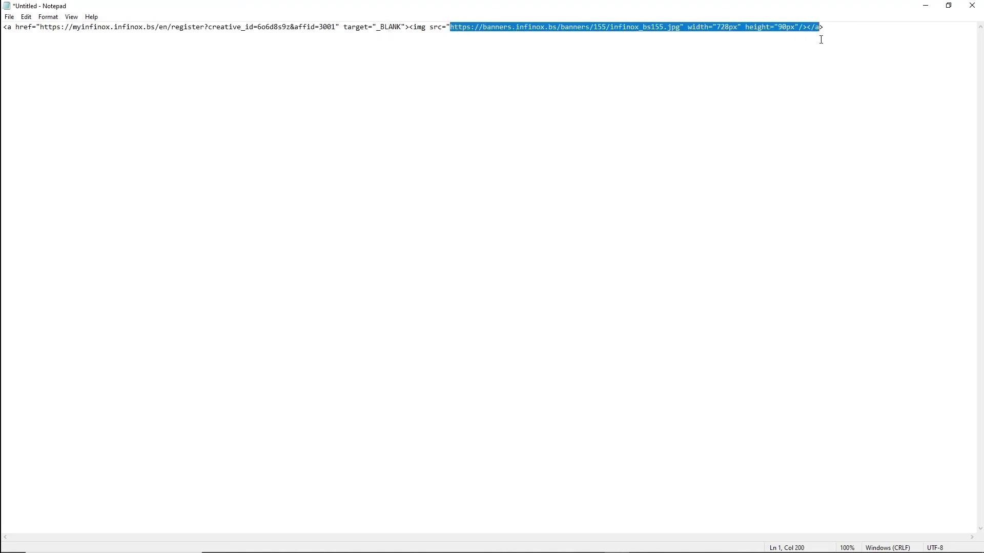
left_click(821, 40)
left_click_drag(684, 27, 446, 27)
left_click(473, 27)
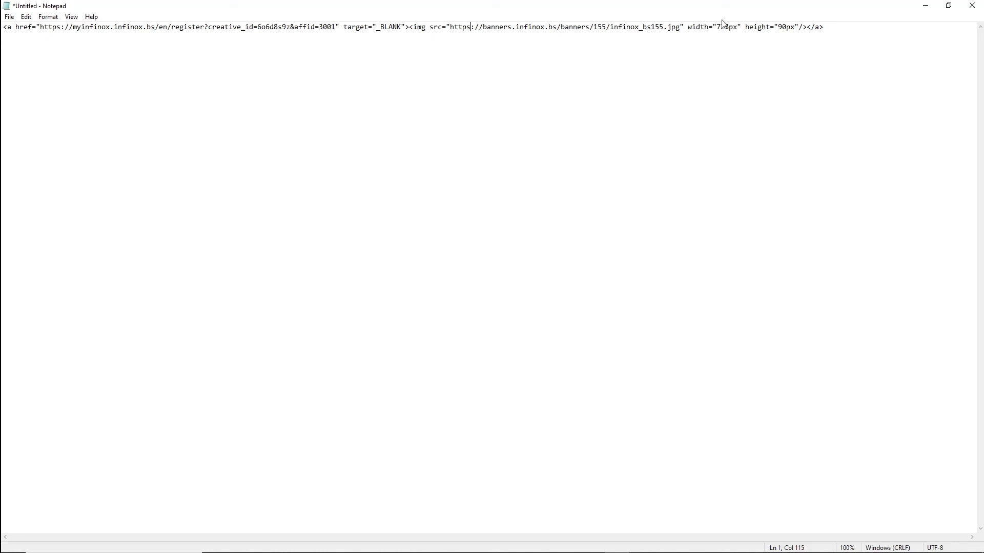
left_click(975, 14)
- Discard the unsaved Notepad text and scroll back to the top of the Marketing Material page
left_click(505, 281)
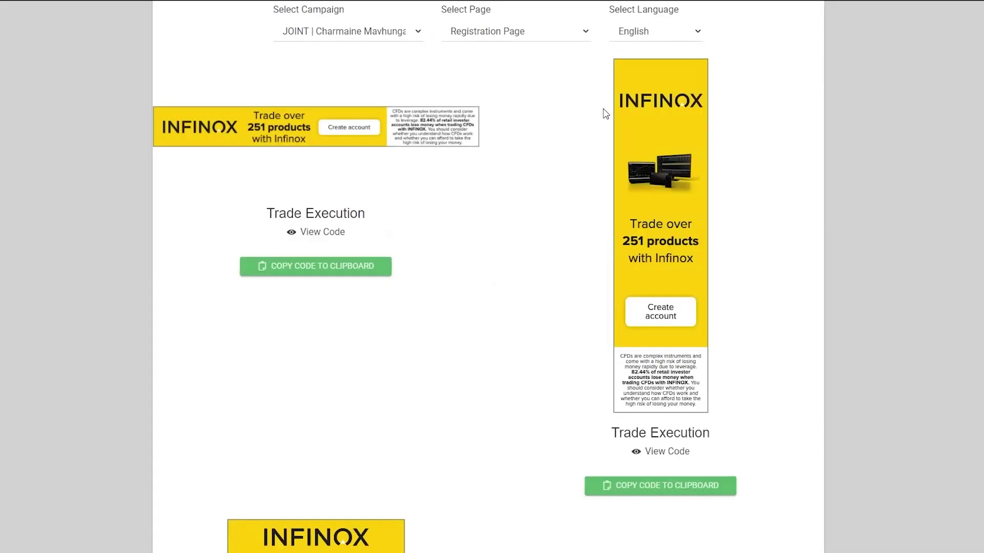
scroll(587, 154, "up", 5)
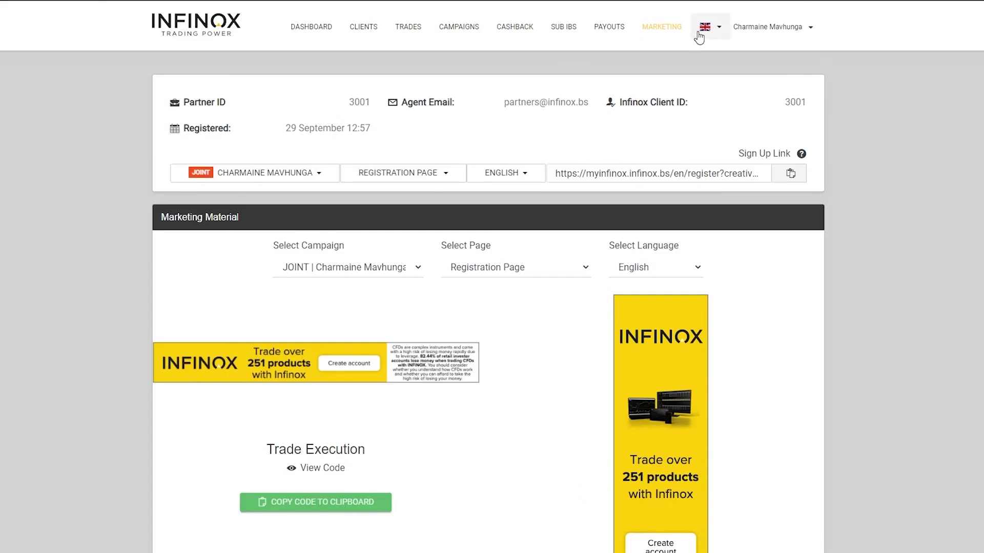